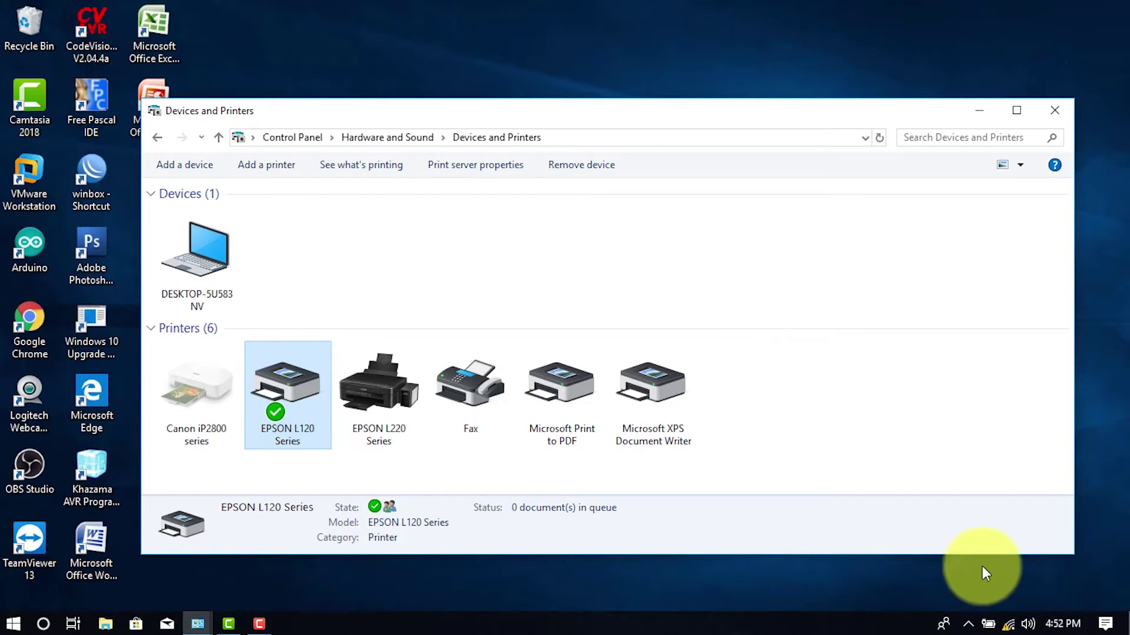
- Open the network adapter connections through the Network & Internet settings, and close the Settings window
mouse_move(1011, 627)
right_click(1012, 627)
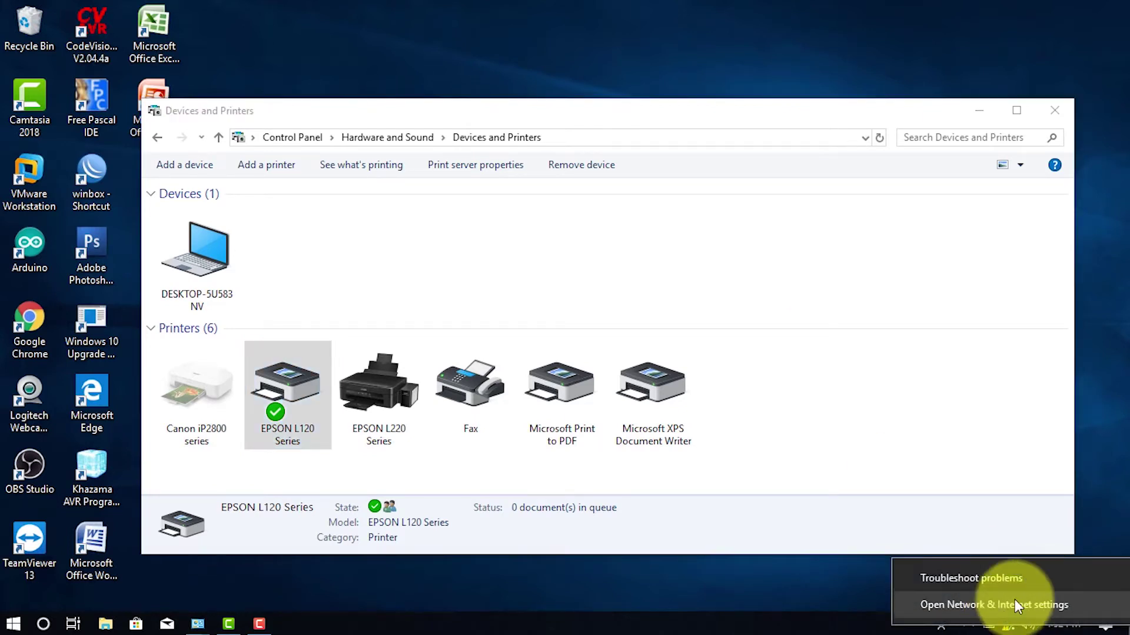
left_click(1004, 612)
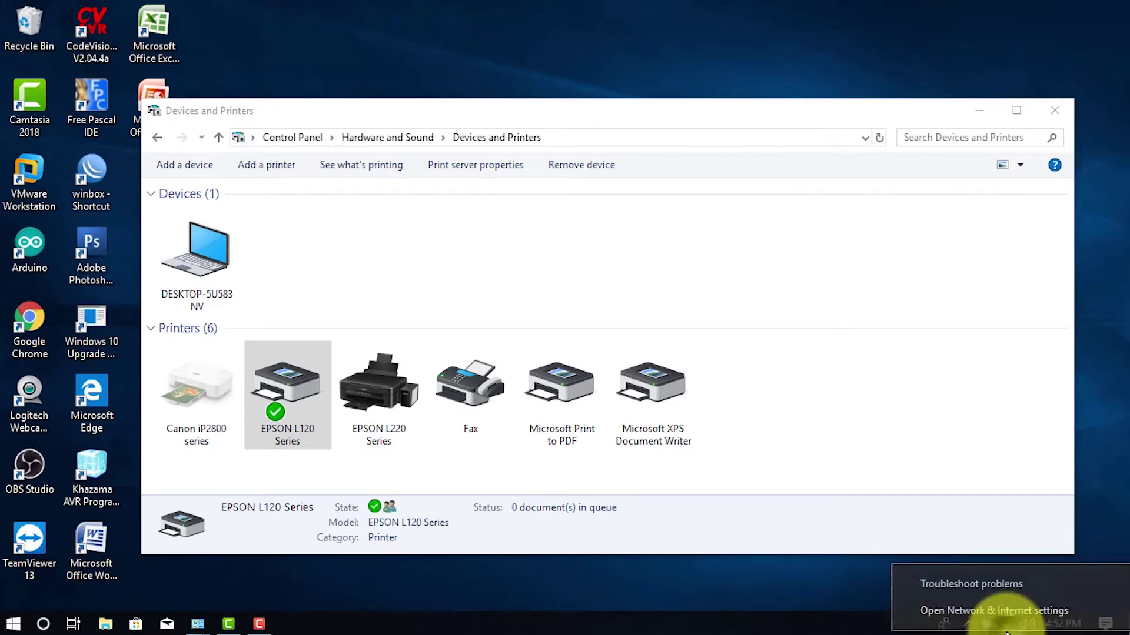
left_click(1004, 611)
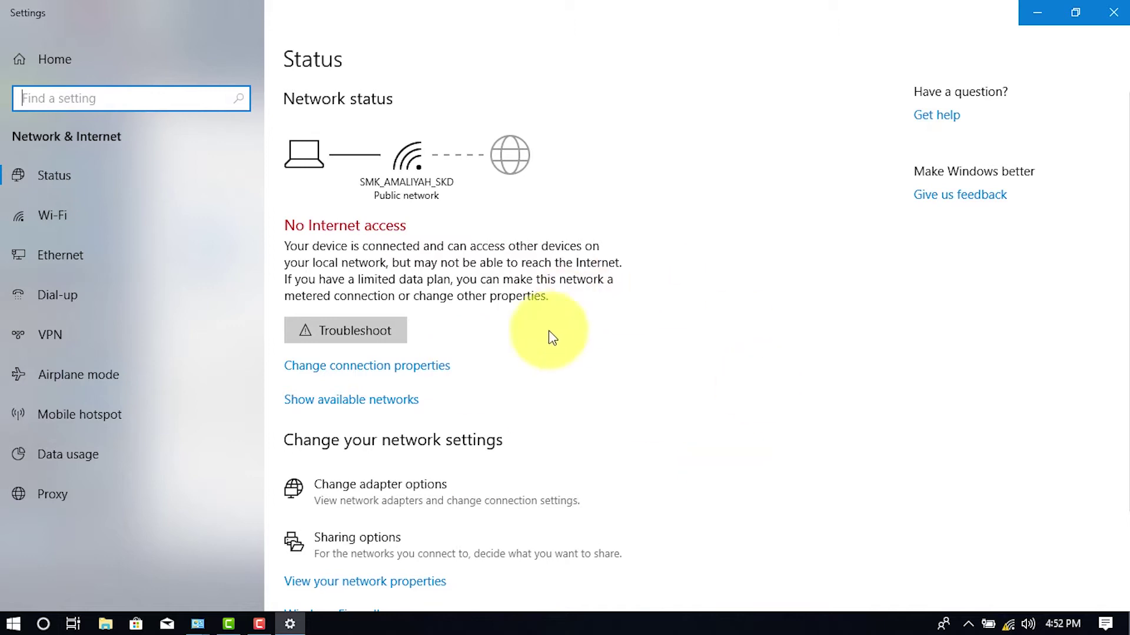
left_click(377, 494)
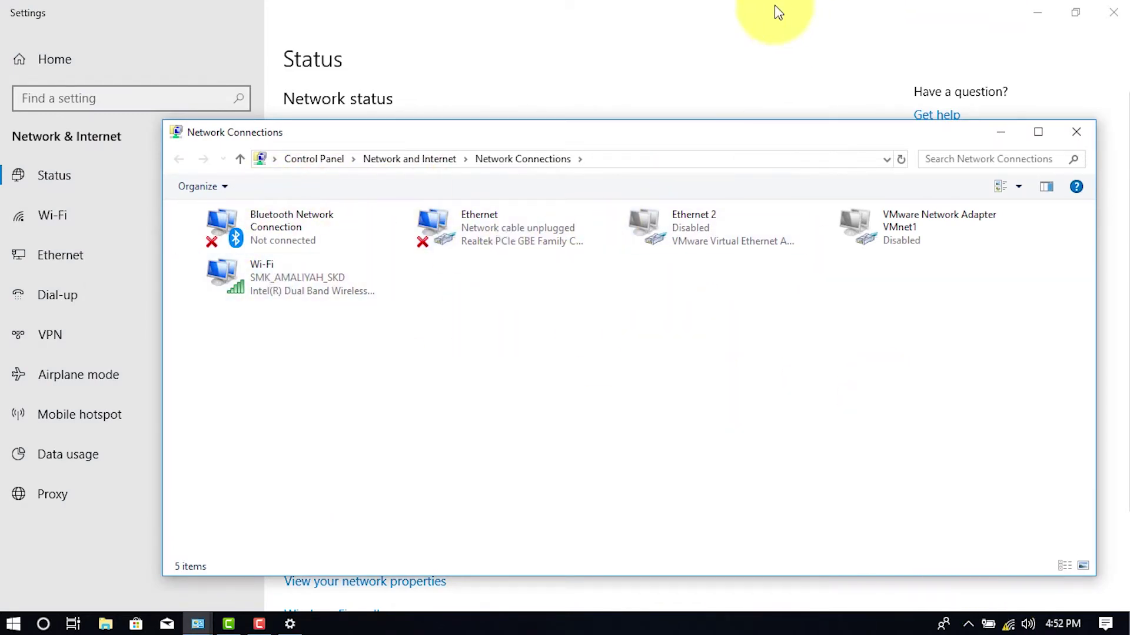
left_click(722, 17)
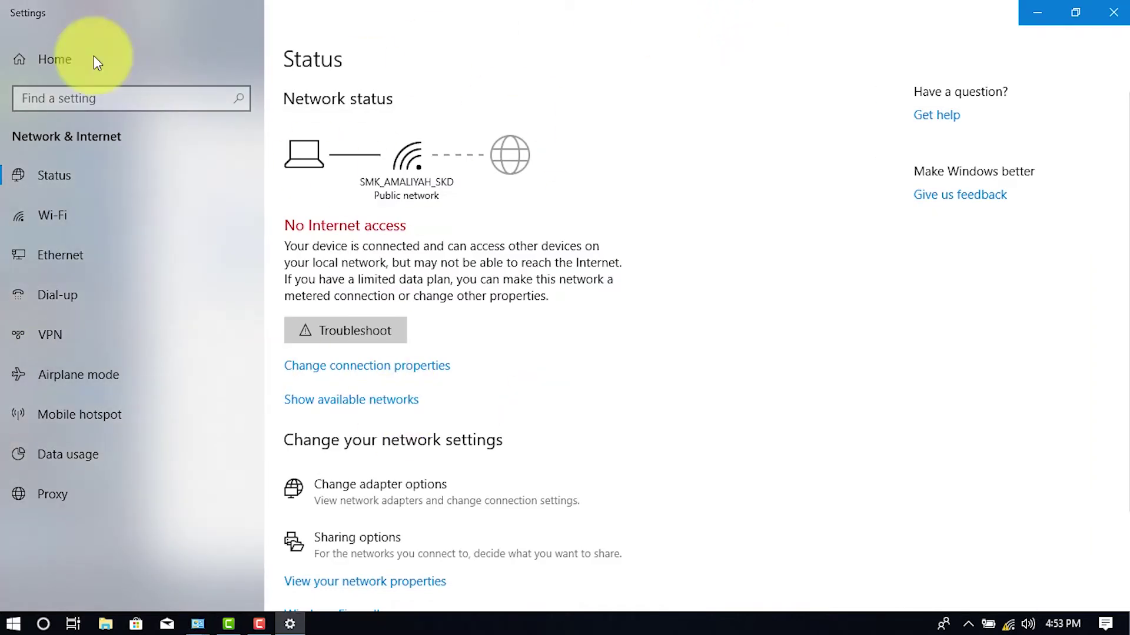
left_click(1114, 12)
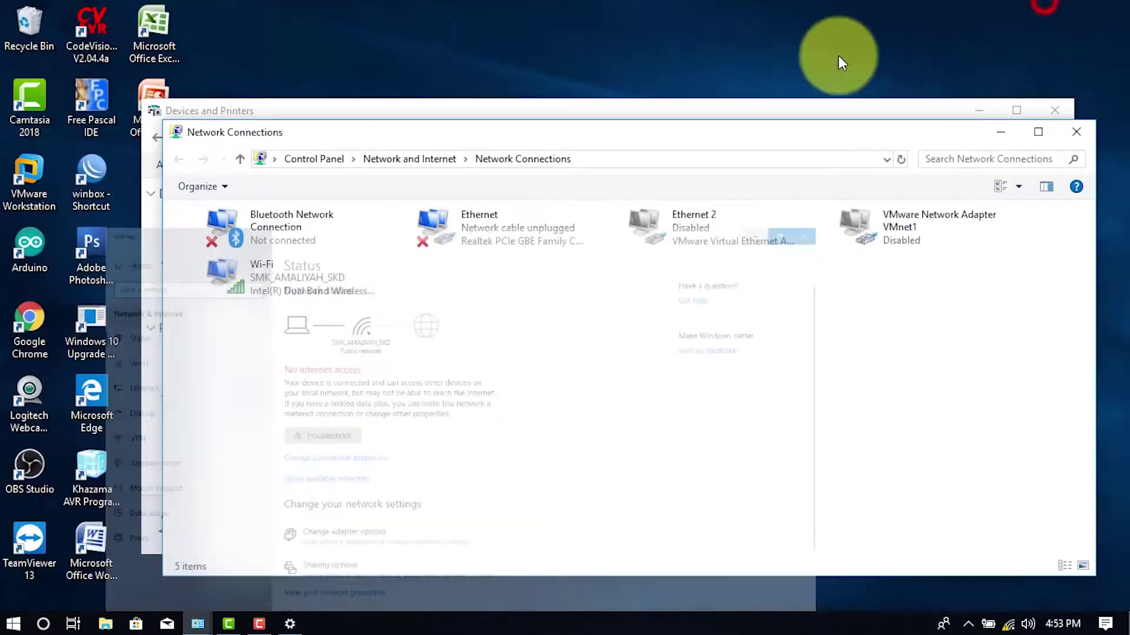
left_click(415, 364)
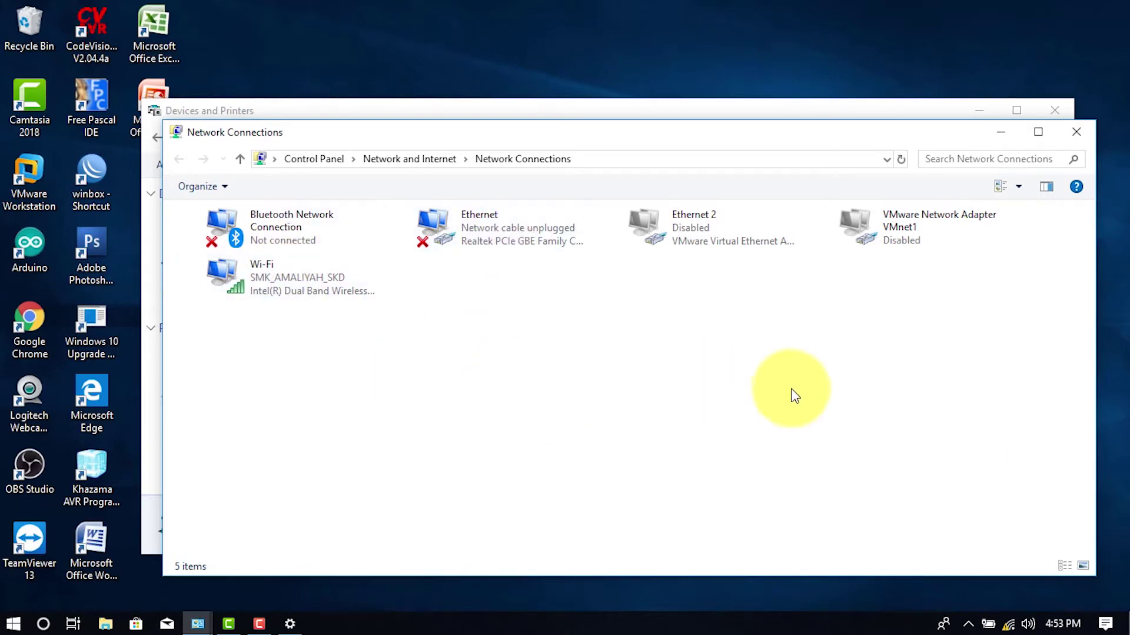
left_click(271, 277)
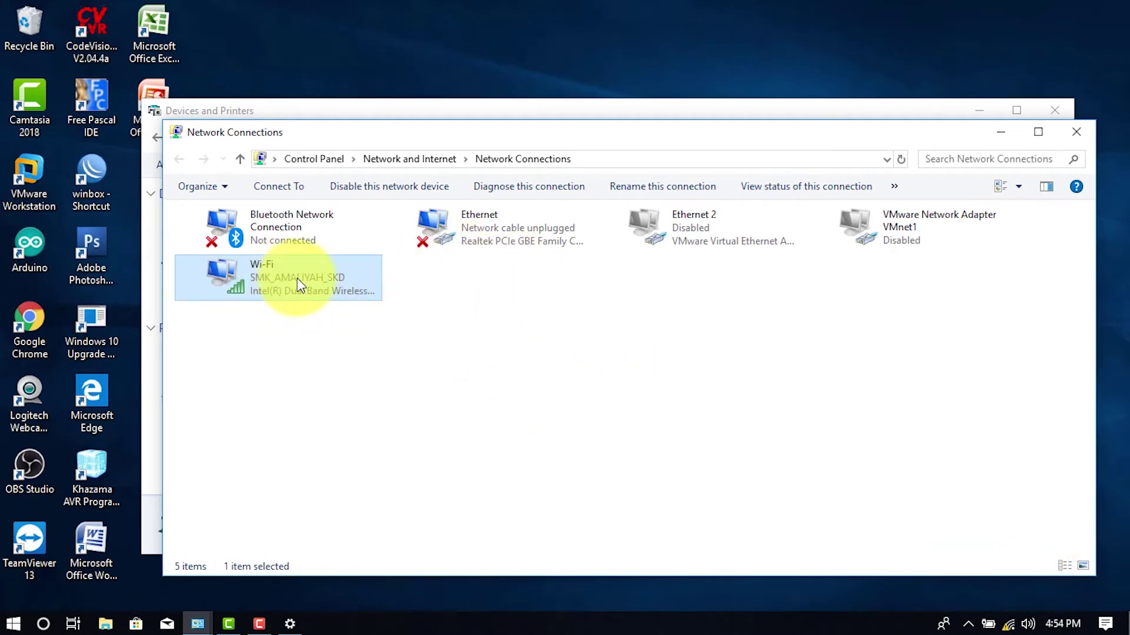
left_click(506, 238)
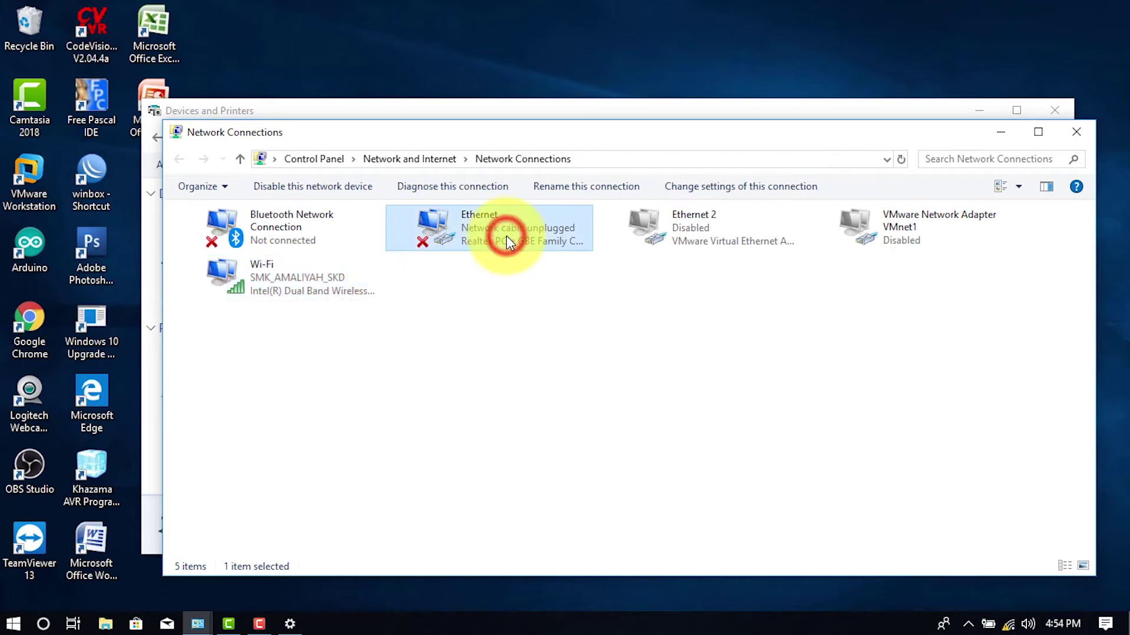
left_click(731, 230)
left_click(537, 238)
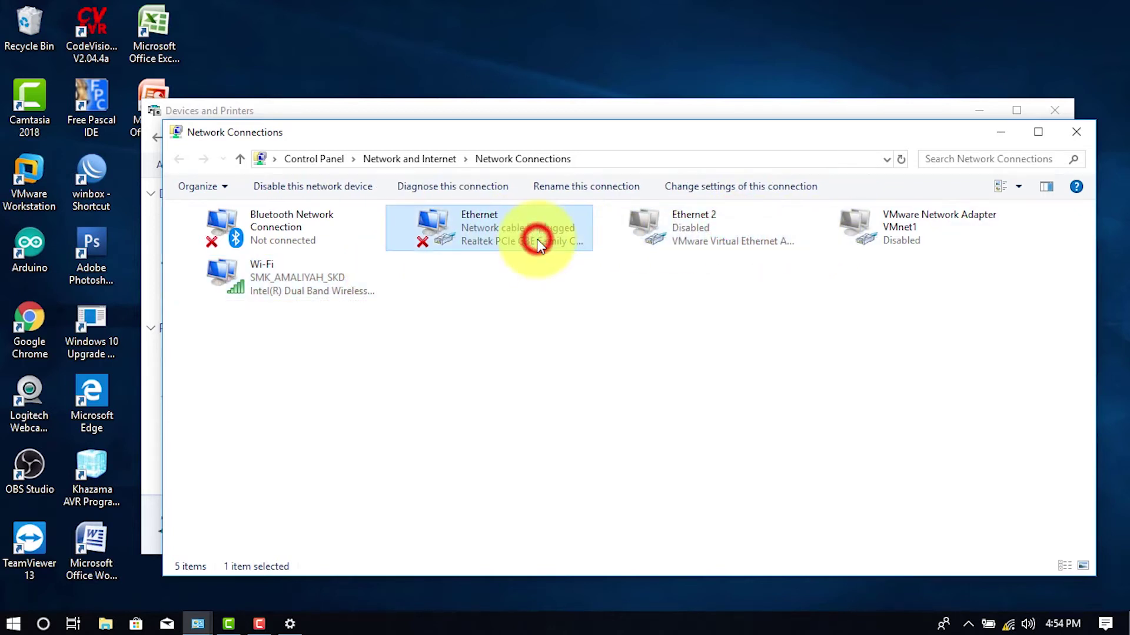
left_click(283, 286)
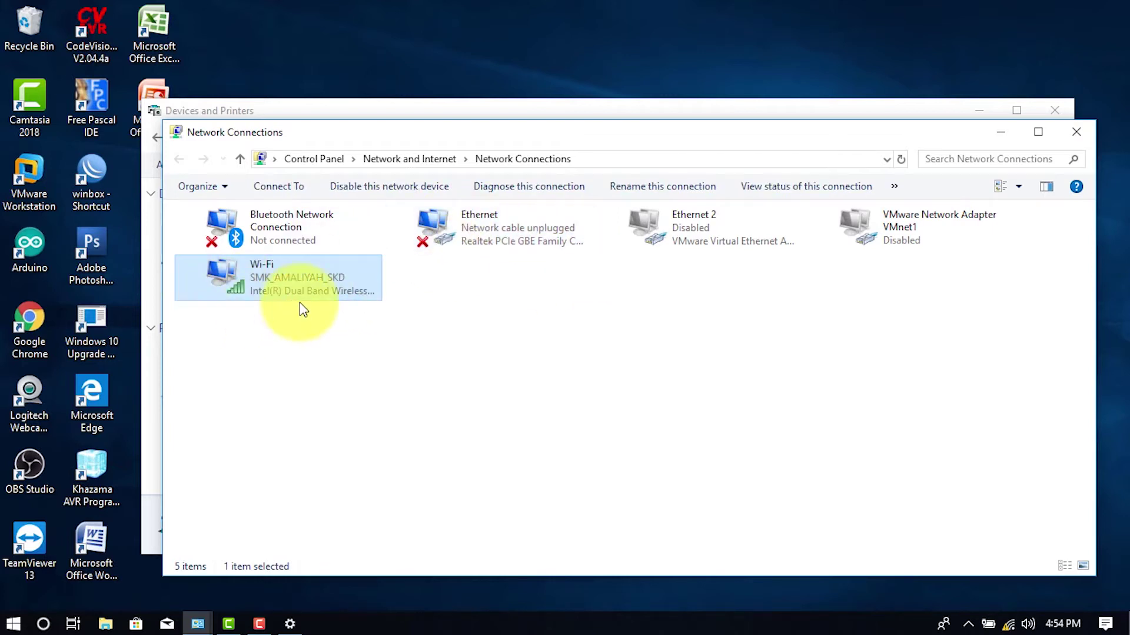
right_click(276, 289)
left_click(332, 454)
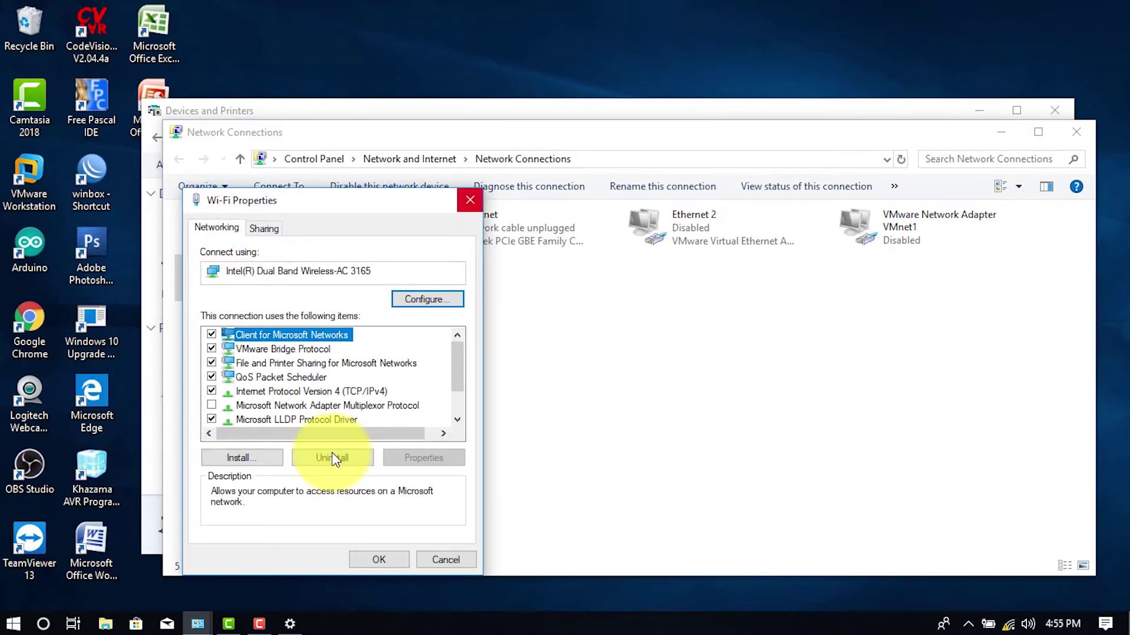
key("Escape")
right_click(303, 275)
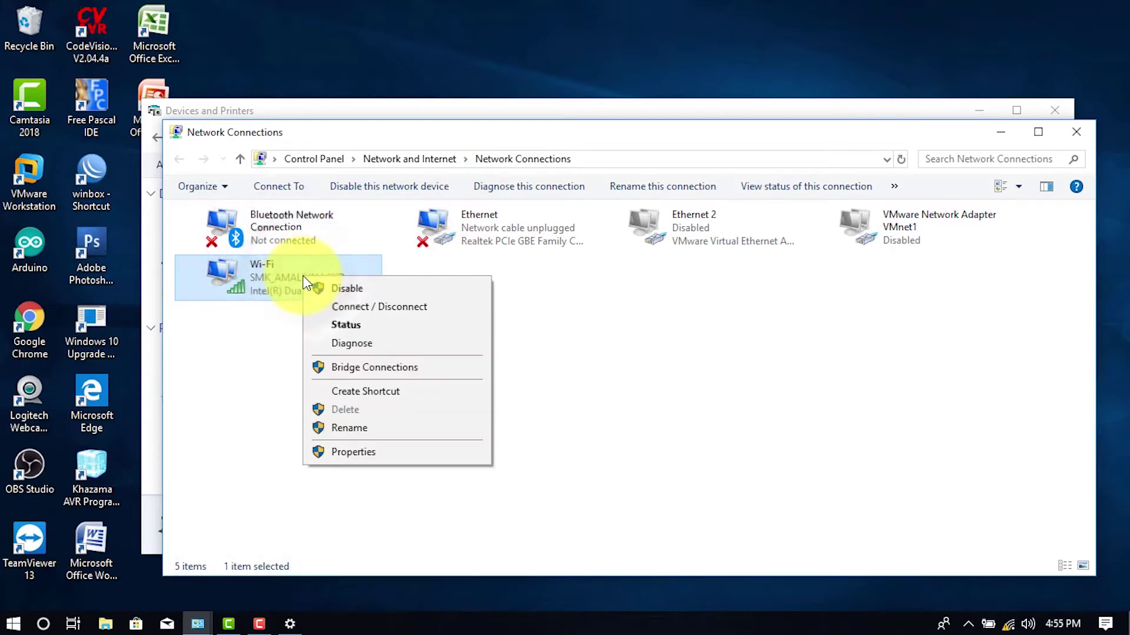
left_click(264, 266)
left_click(316, 282)
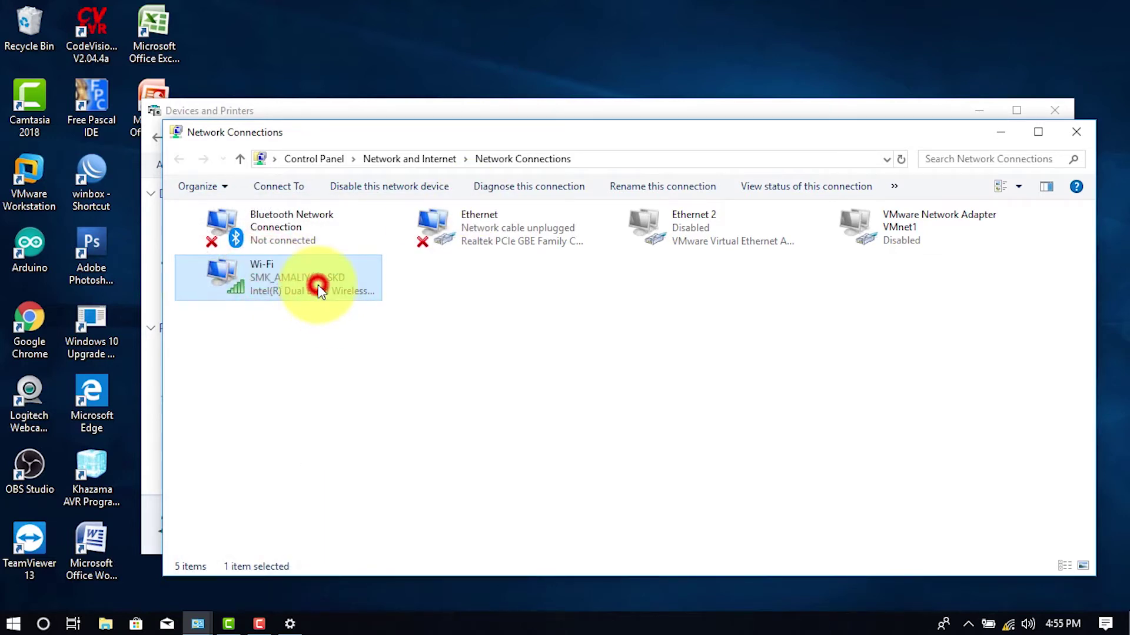
- View the Wi-Fi connection's status and close the status dialog
double_click(271, 281)
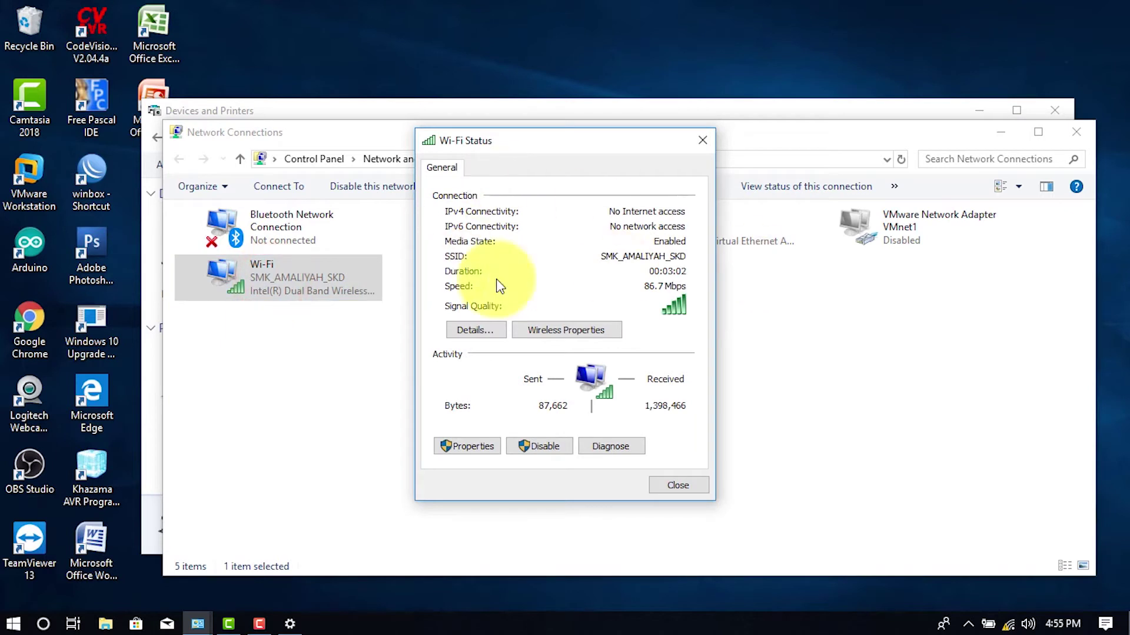
left_click(696, 484)
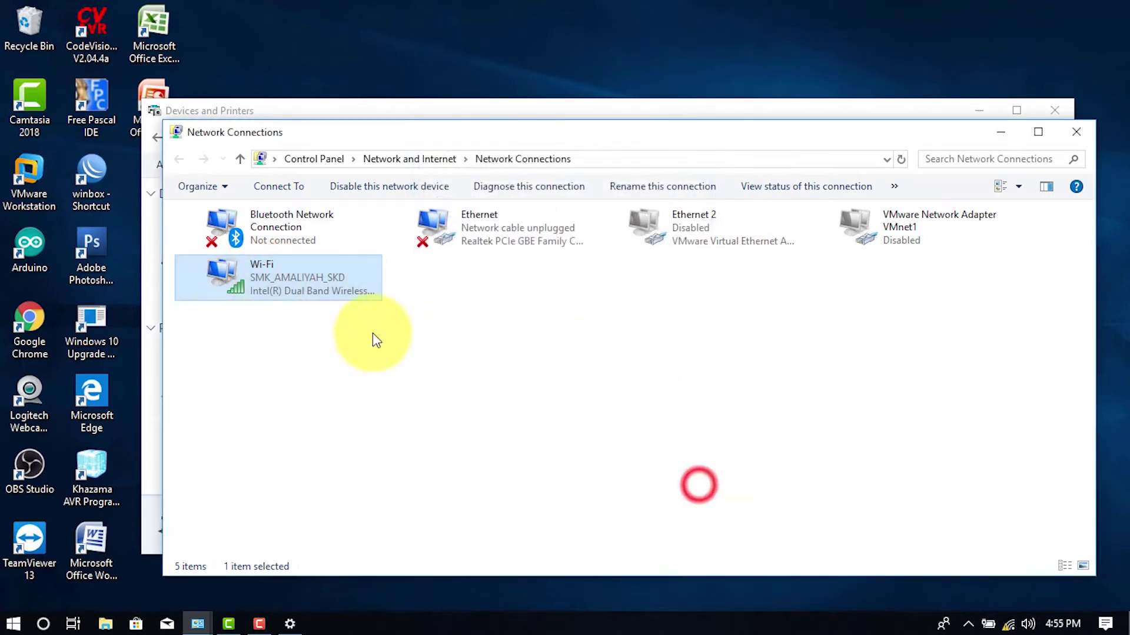
right_click(309, 287)
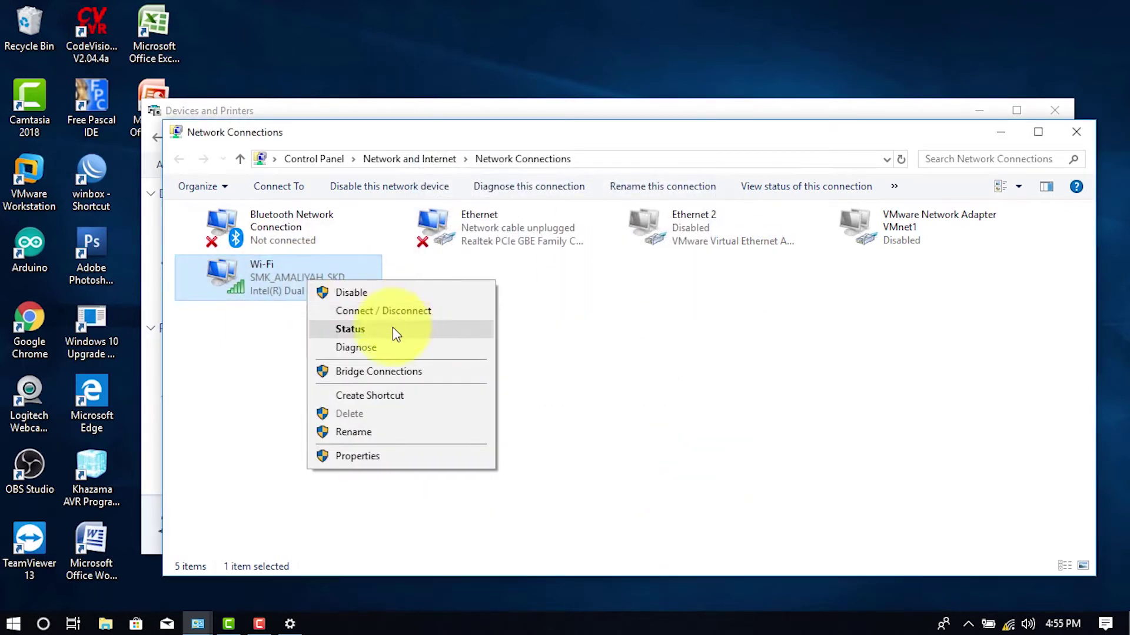
left_click(374, 332)
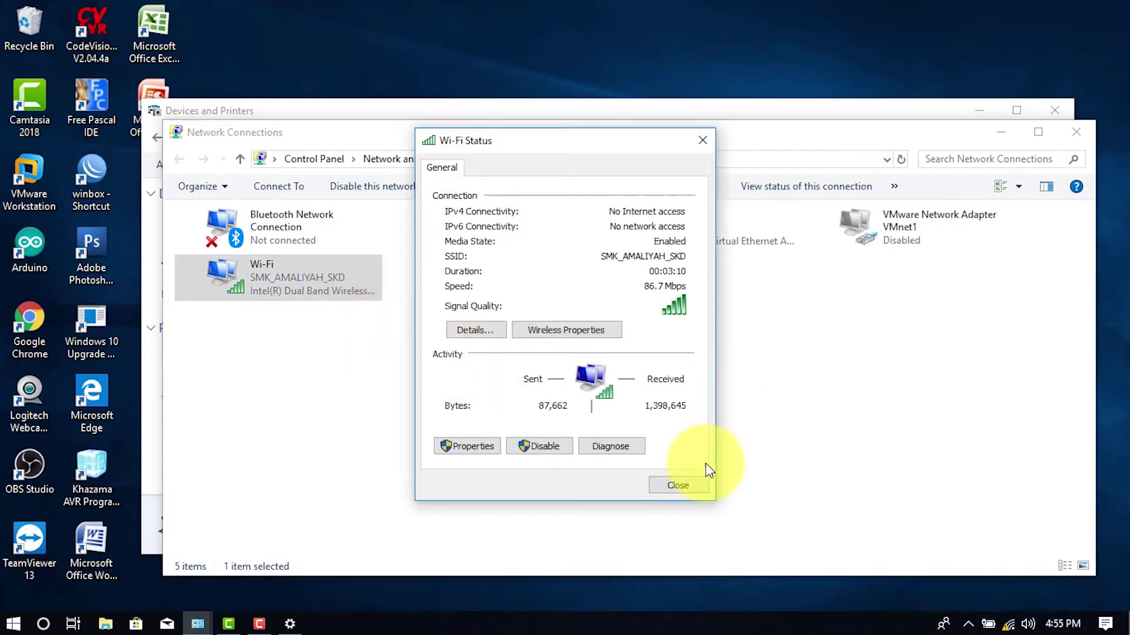
left_click(689, 486)
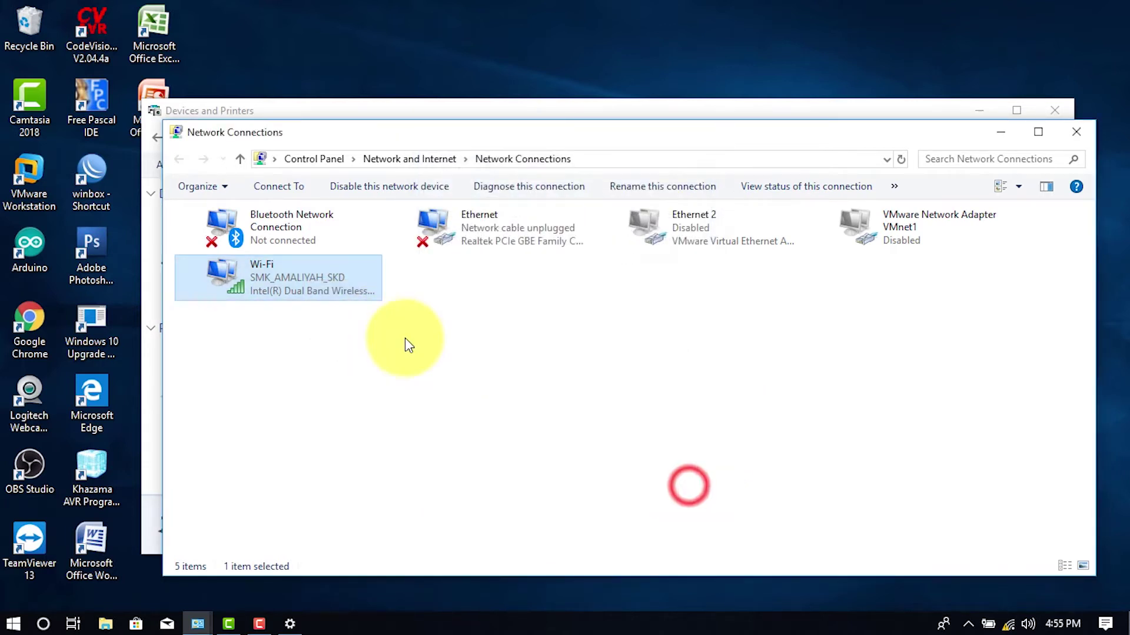
- Open the Wi-Fi connection's network details and highlight its IPv4 address entry
double_click(222, 297)
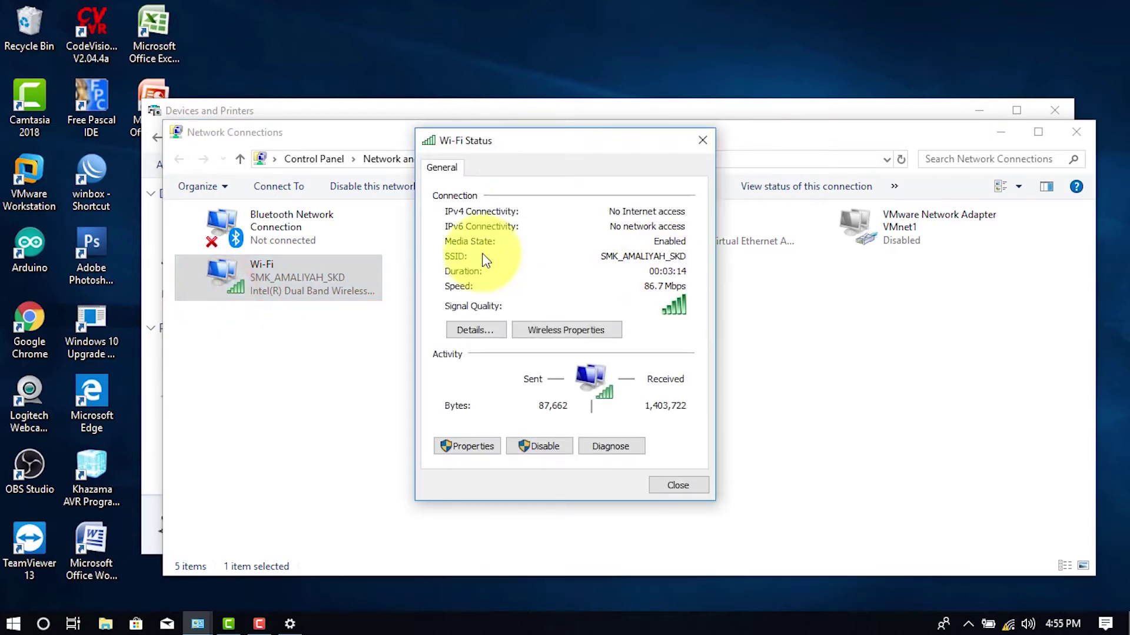
left_click(479, 337)
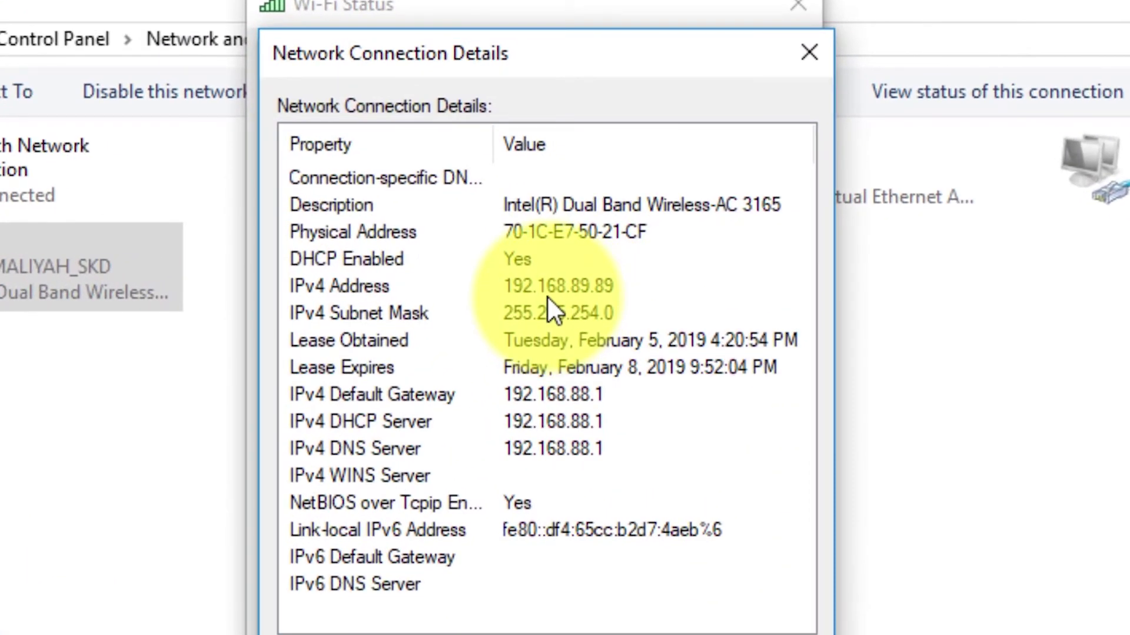
left_click(417, 283)
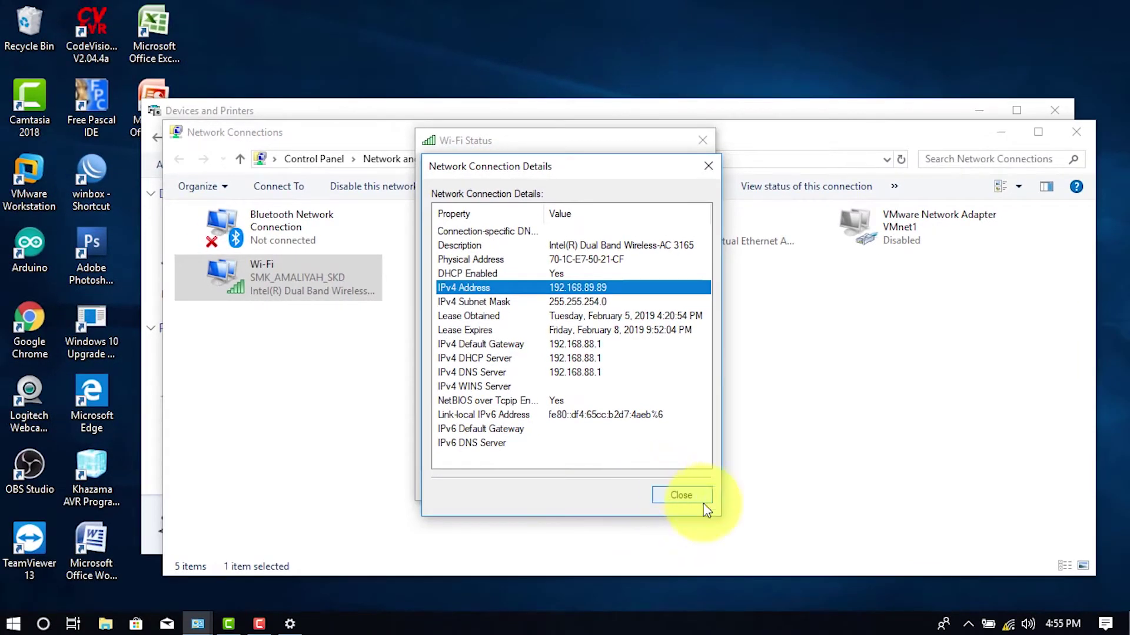
- Clear the desktop by closing Devices and Printers, minimizing Network Connections, and closing the Wi-Fi details and status dialogs
left_click(664, 495)
left_click(764, 103)
left_click_drag(593, 125, 556, 59)
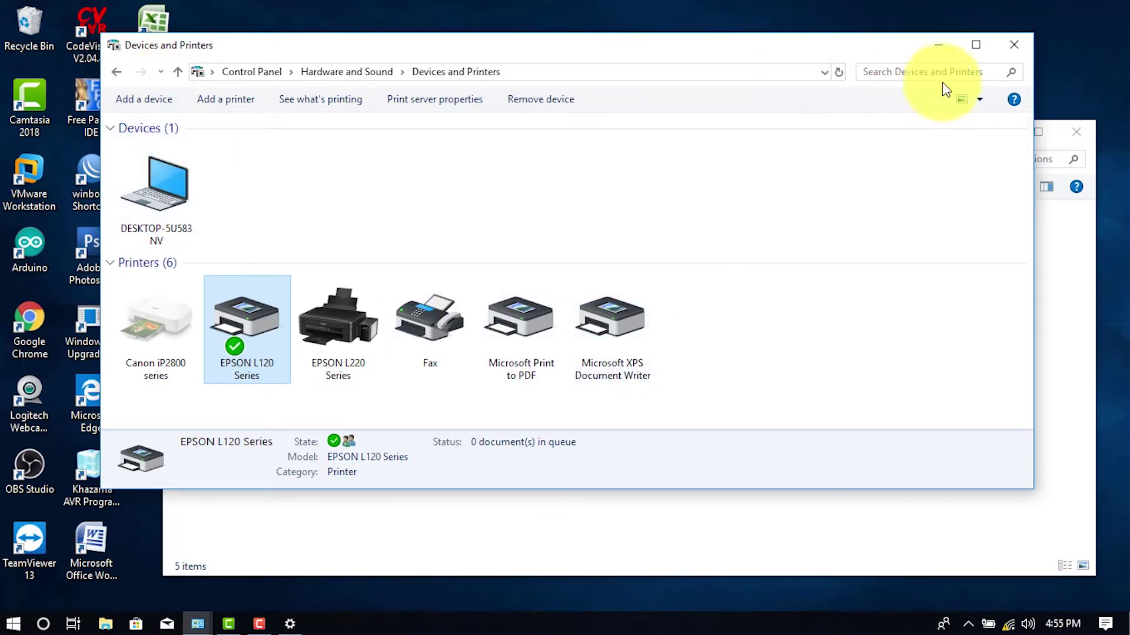
left_click(1014, 45)
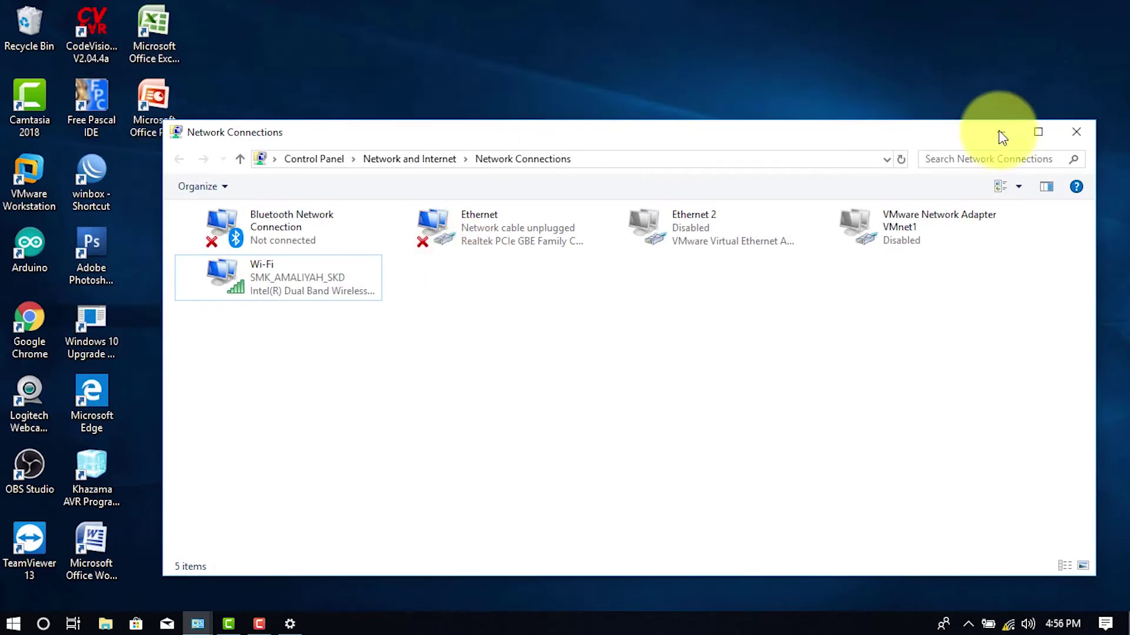
left_click(1004, 131)
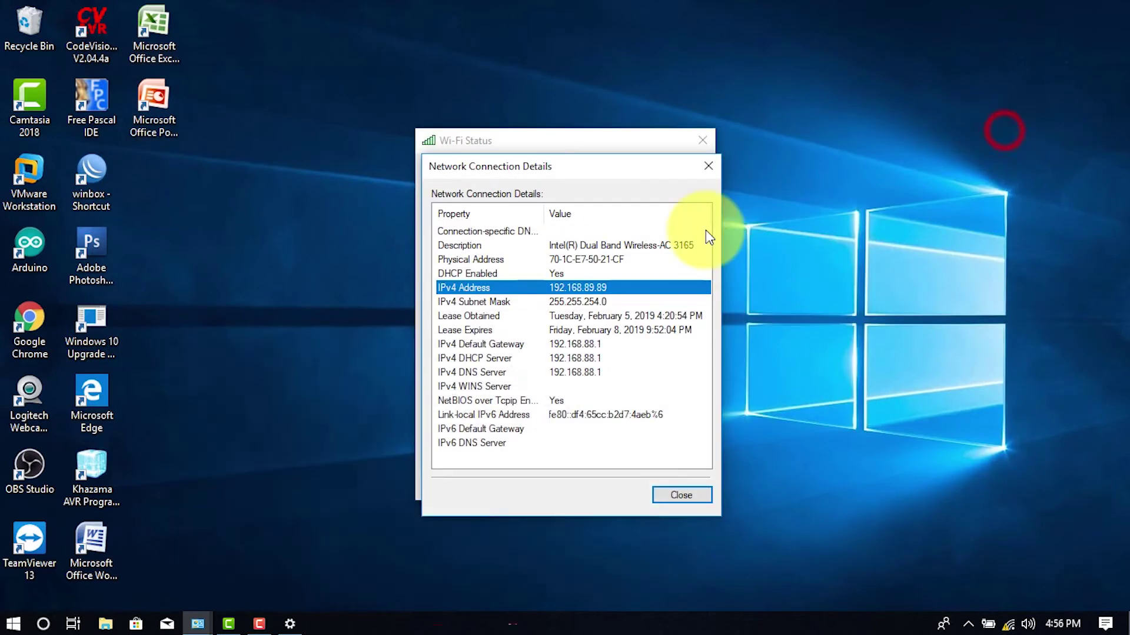
left_click(711, 167)
left_click(707, 147)
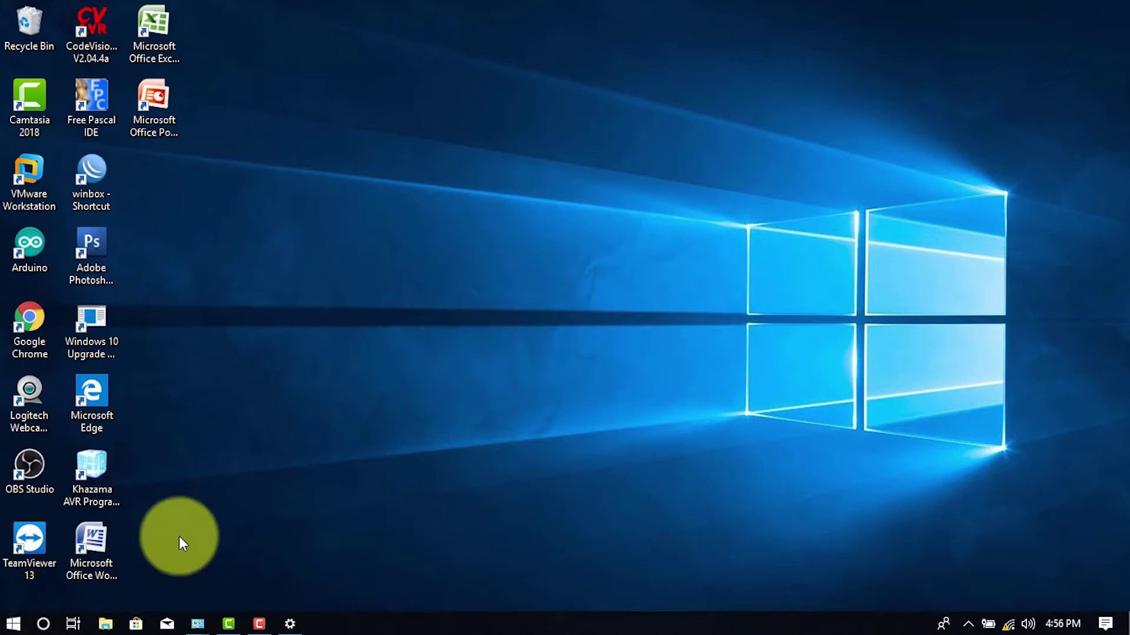
key("super+r")
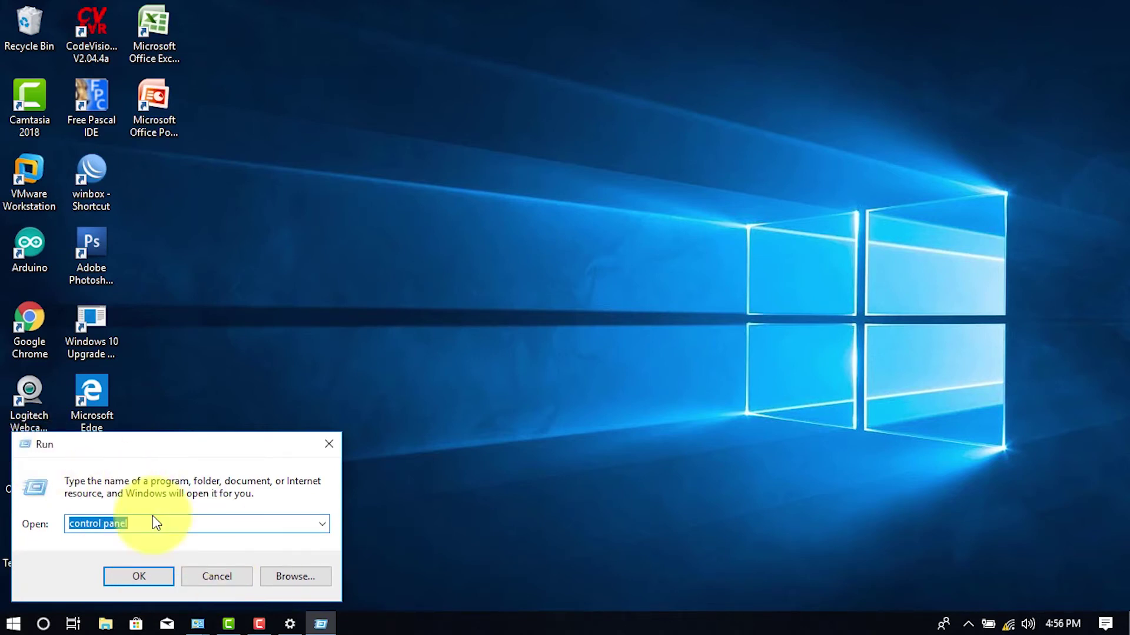
left_click(221, 567)
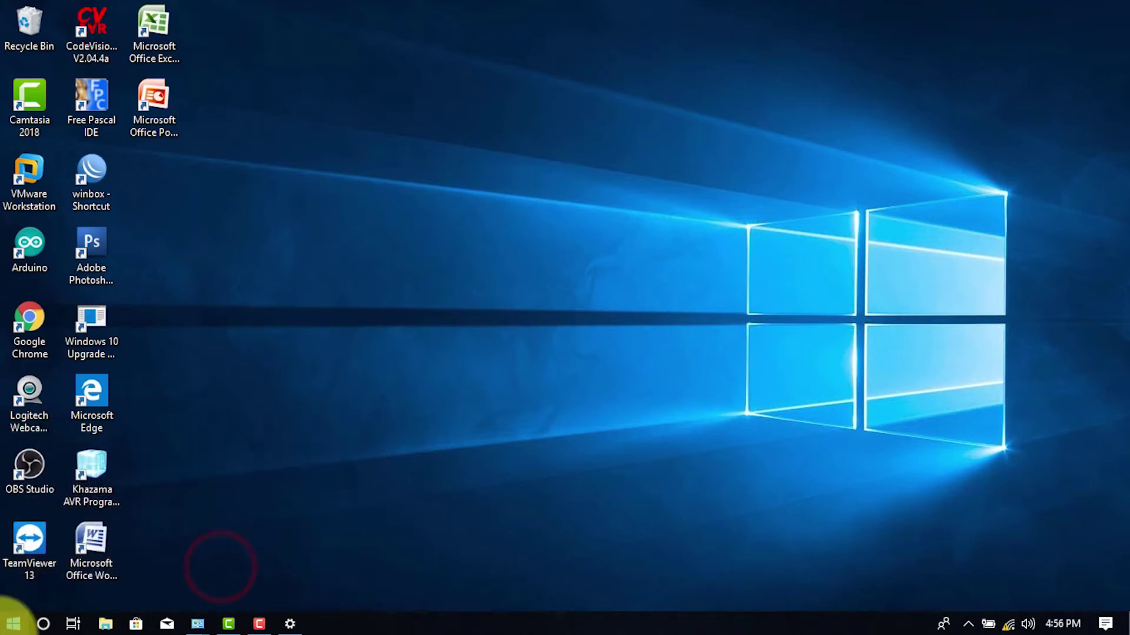
right_click(11, 628)
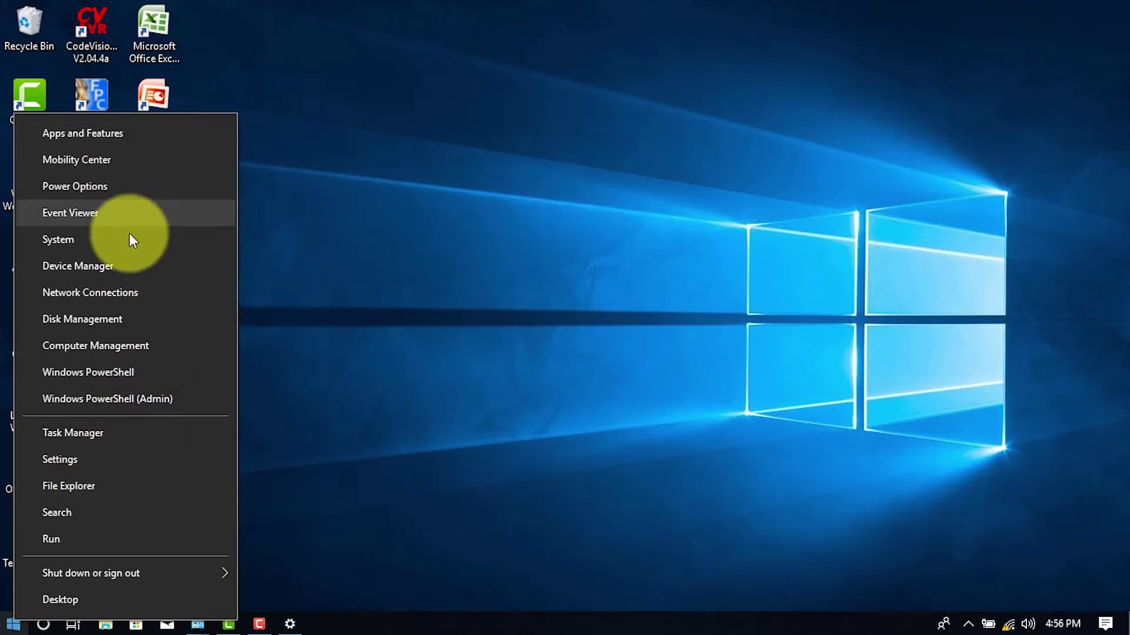
left_click(540, 411)
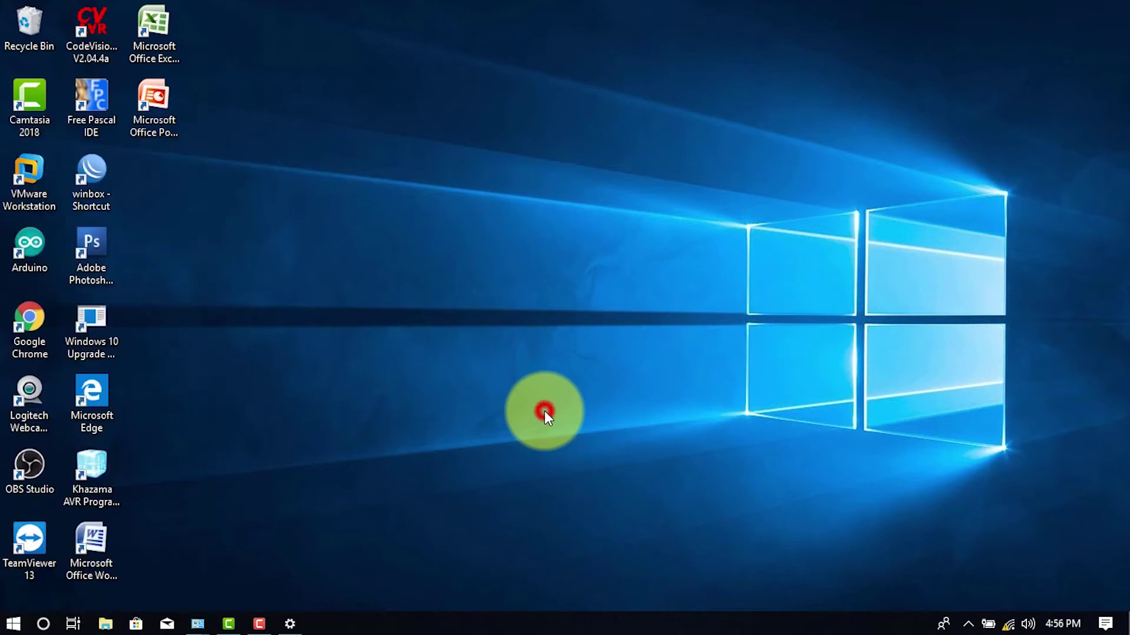
- Find and open Control Panel, and search its settings for "printer"
left_click(8, 625)
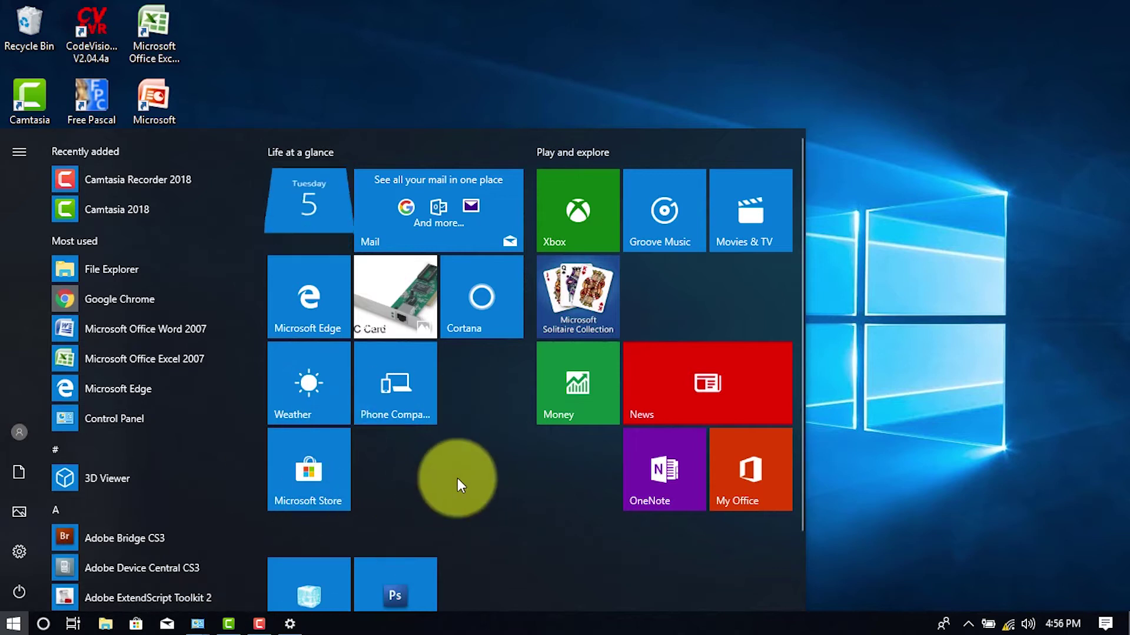
type("c")
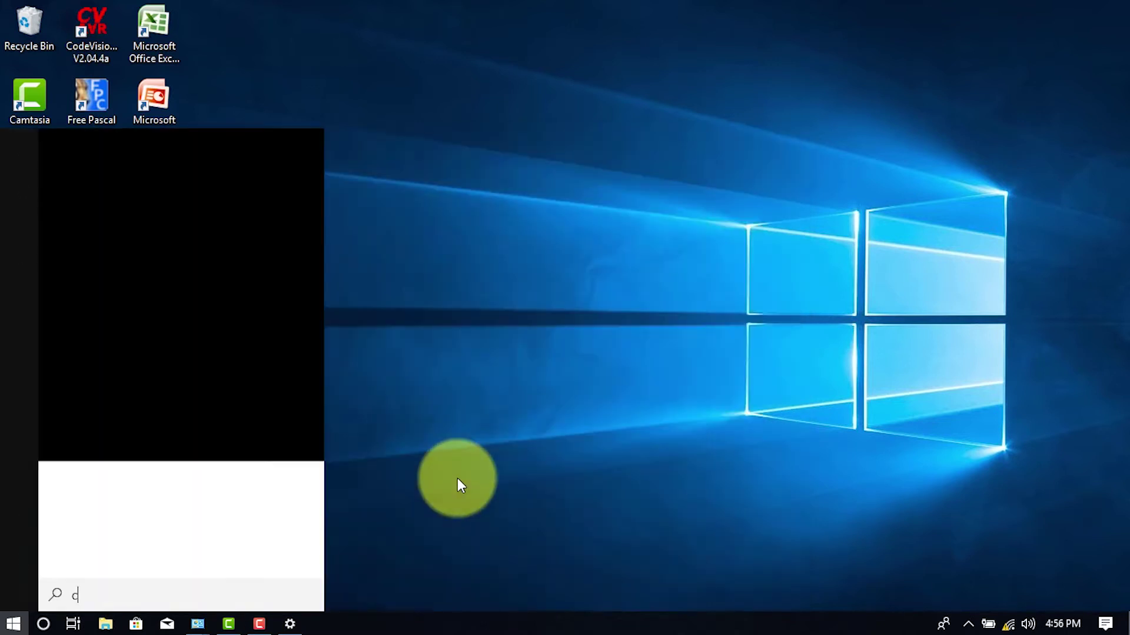
type("ontr")
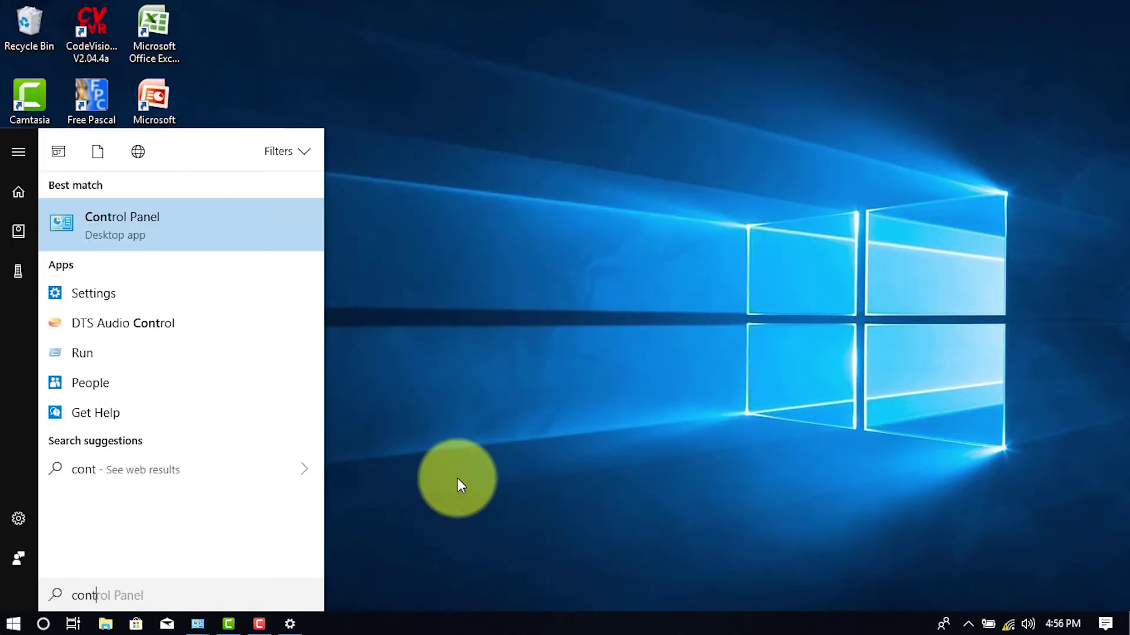
left_click(169, 234)
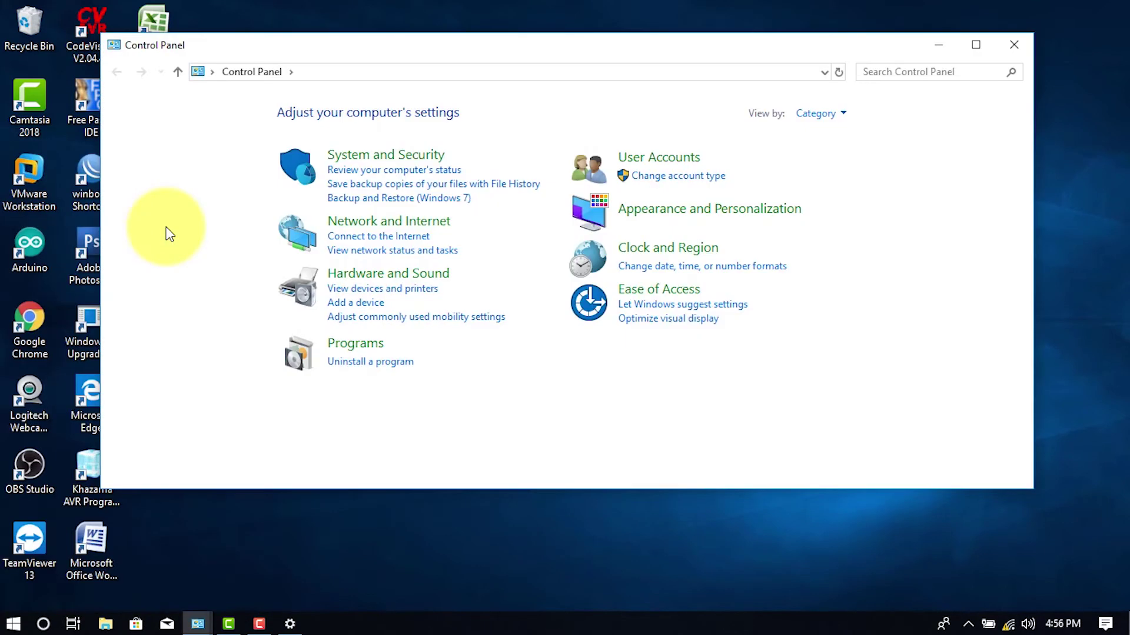
left_click(927, 71)
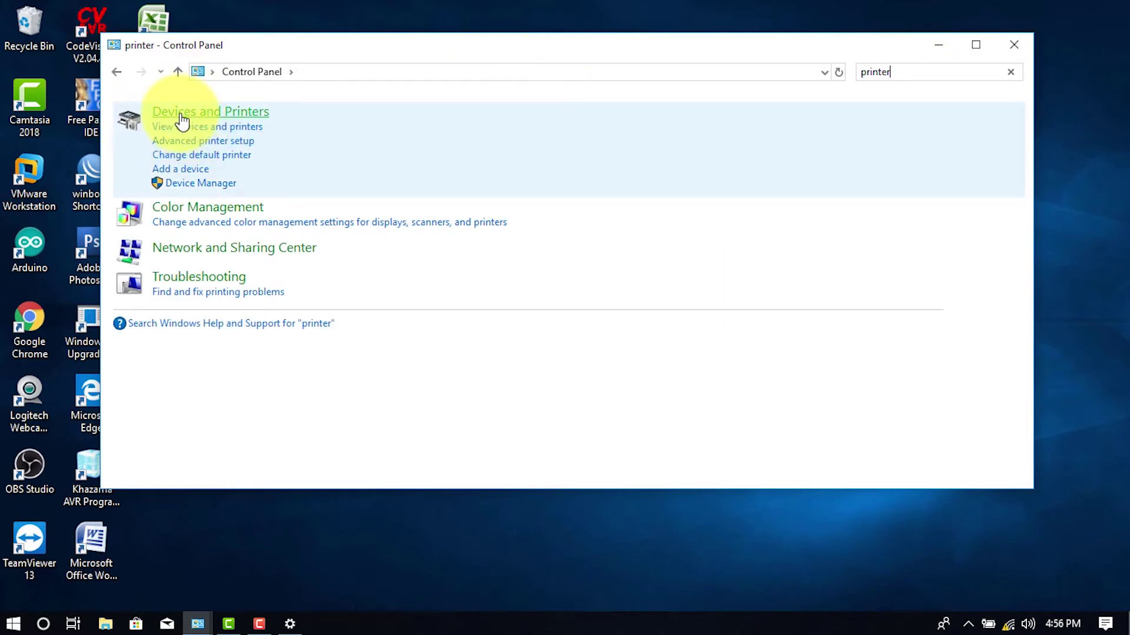
- Open Devices and Printers and select the EPSON L120 Series printer
left_click(181, 117)
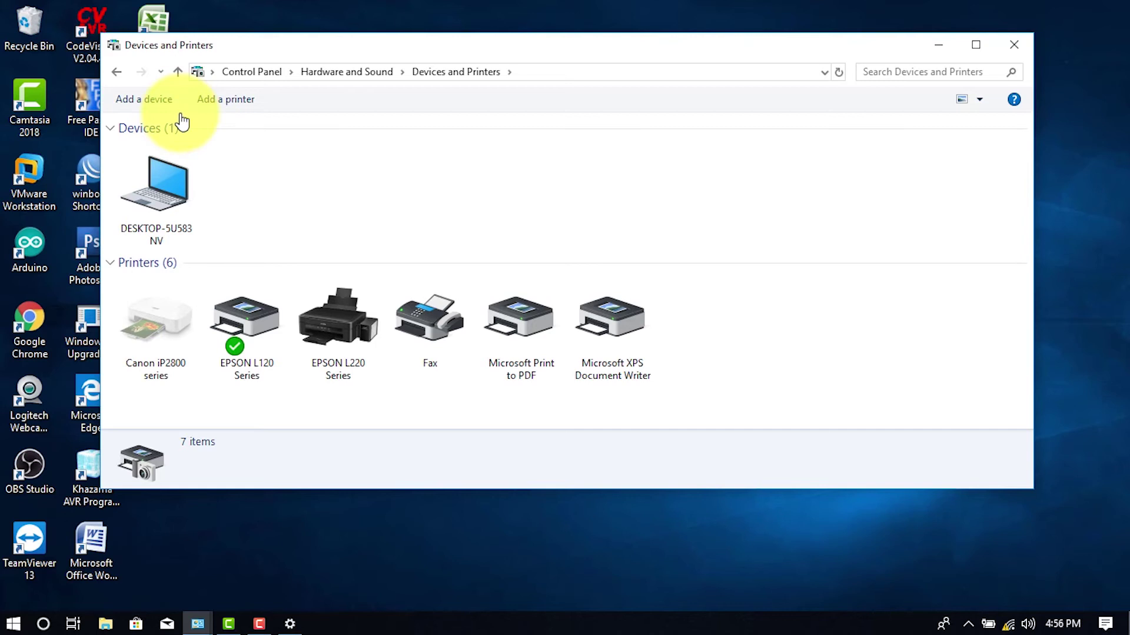
left_click(265, 320)
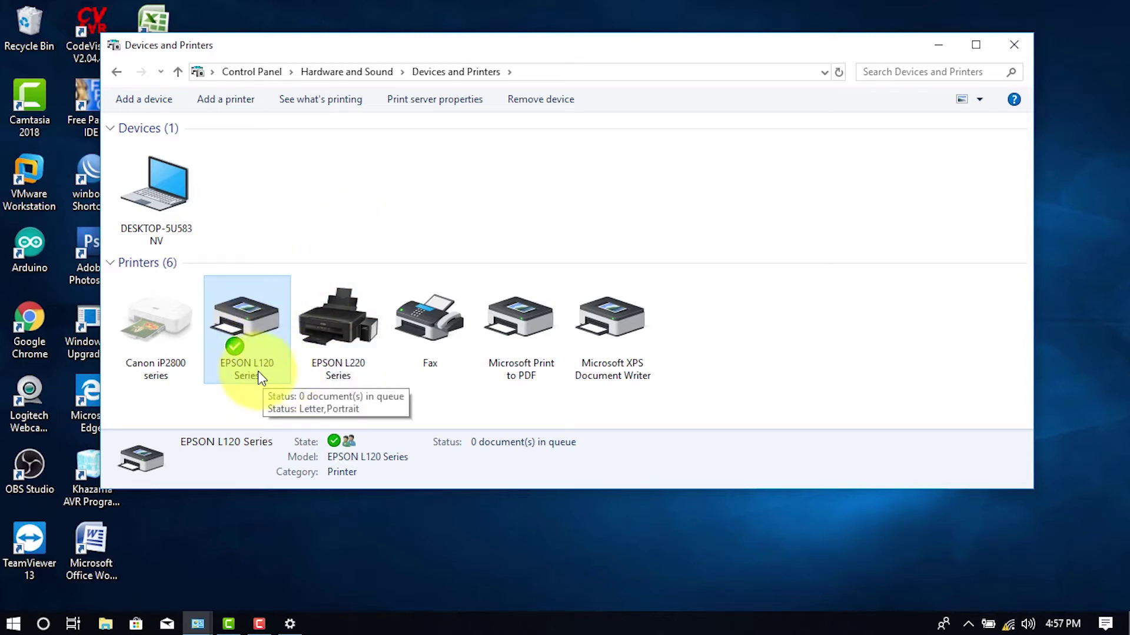
right_click(253, 320)
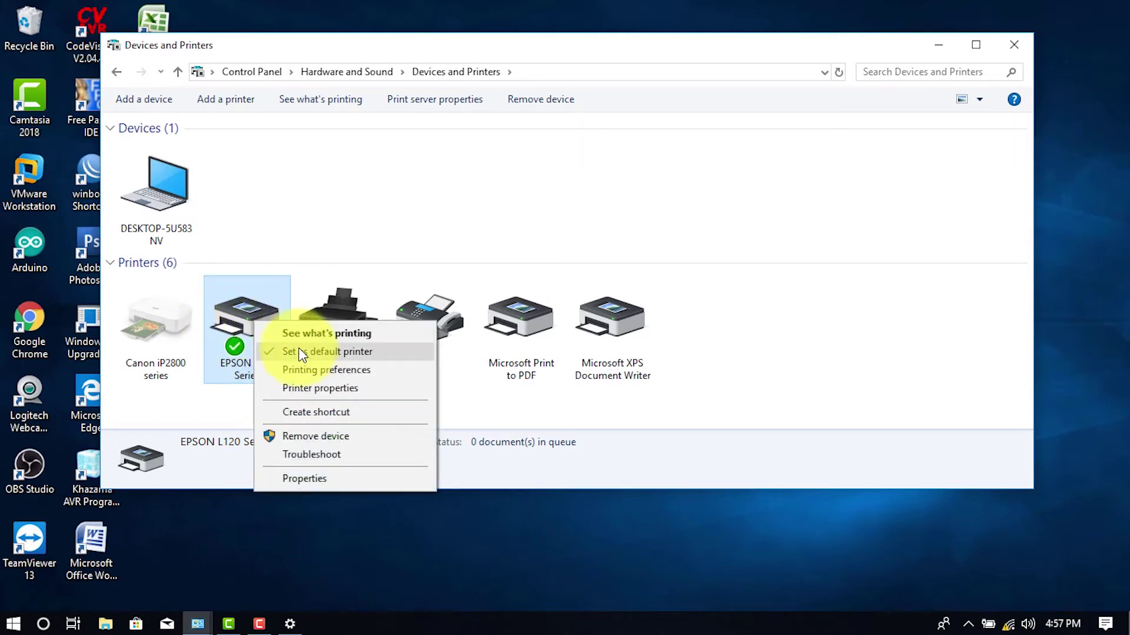
left_click(313, 369)
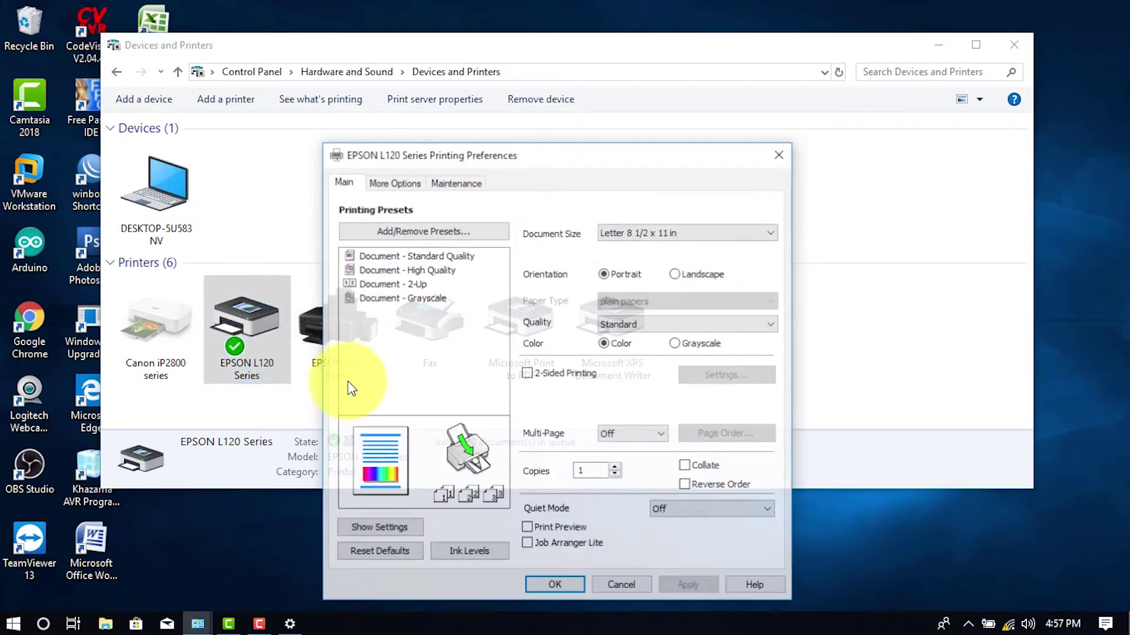
left_click(781, 154)
- Open the EPSON L120 Series printer's properties and show its sharing settings
right_click(239, 307)
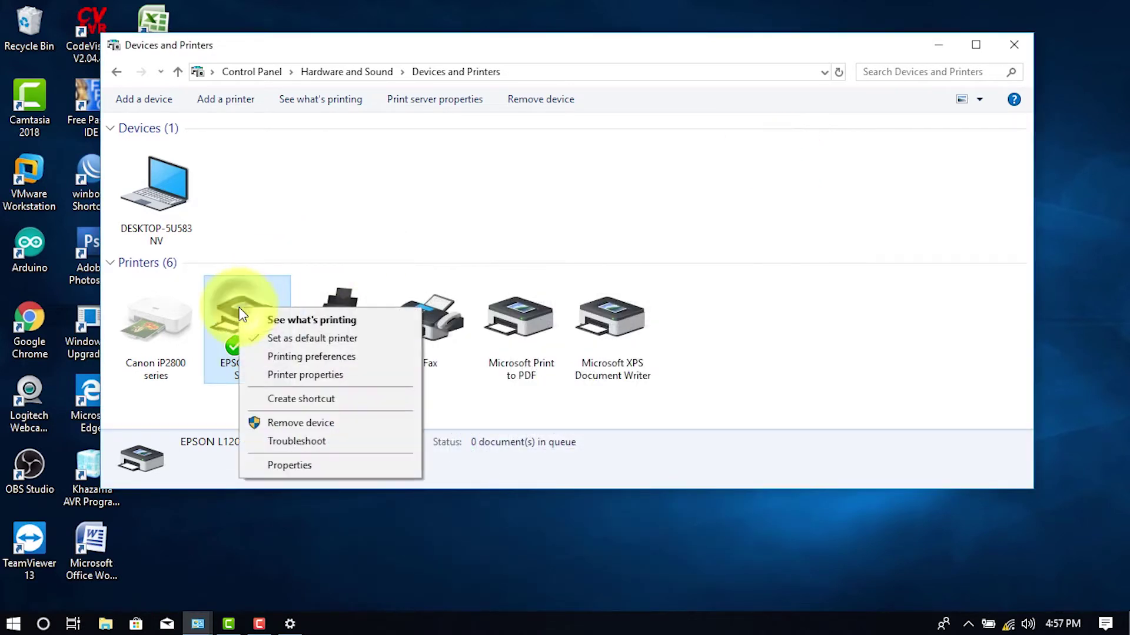
left_click(317, 378)
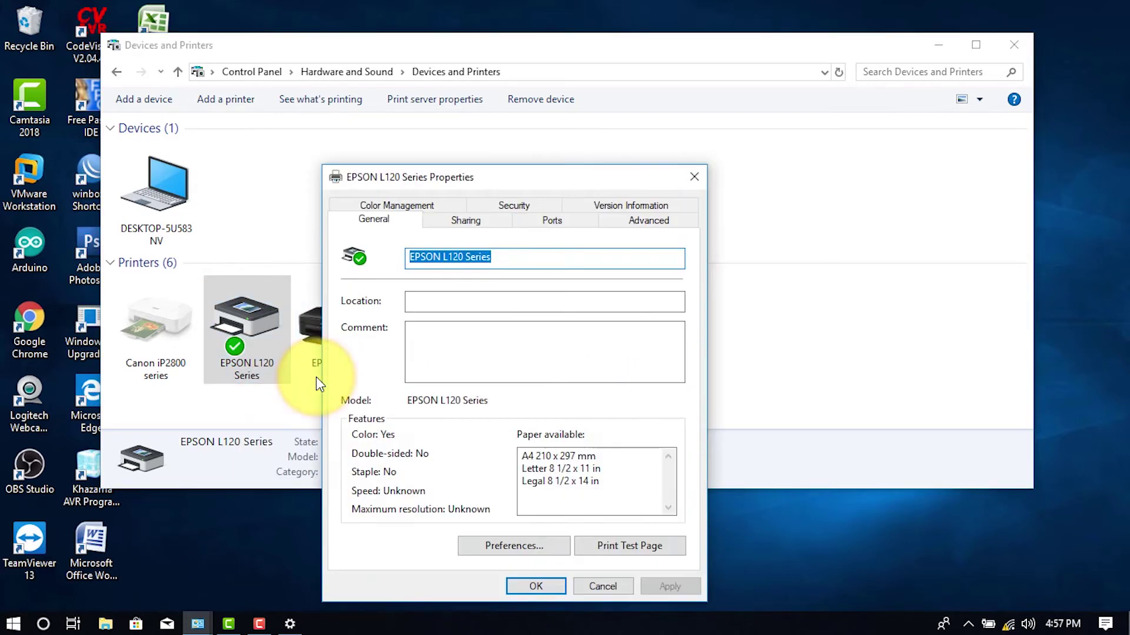
left_click_drag(535, 173, 564, 105)
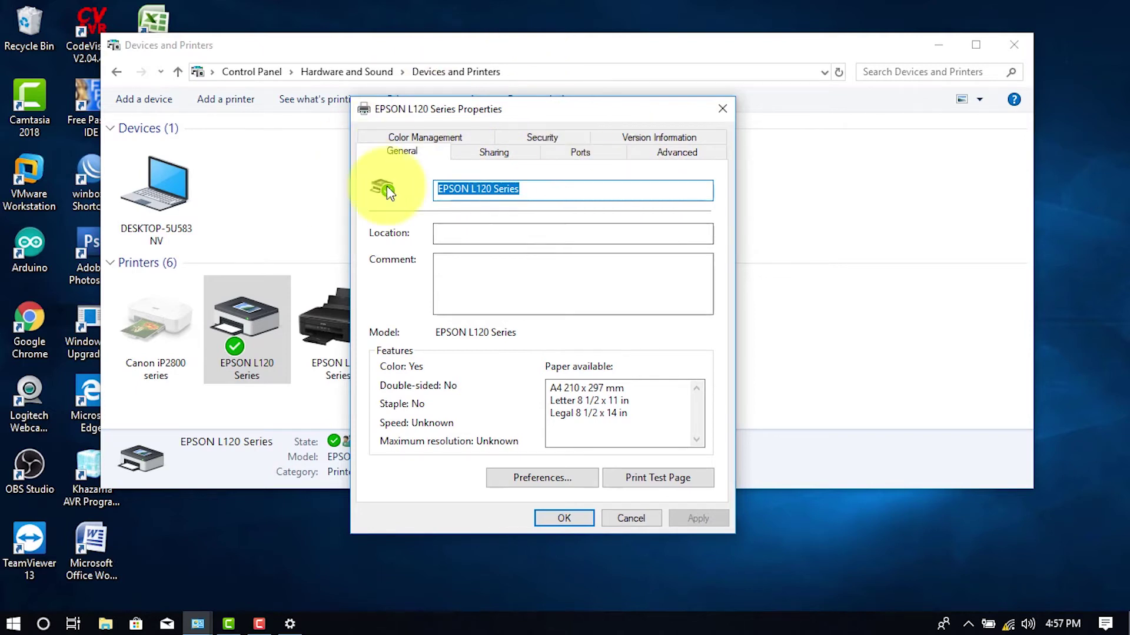
left_click(498, 153)
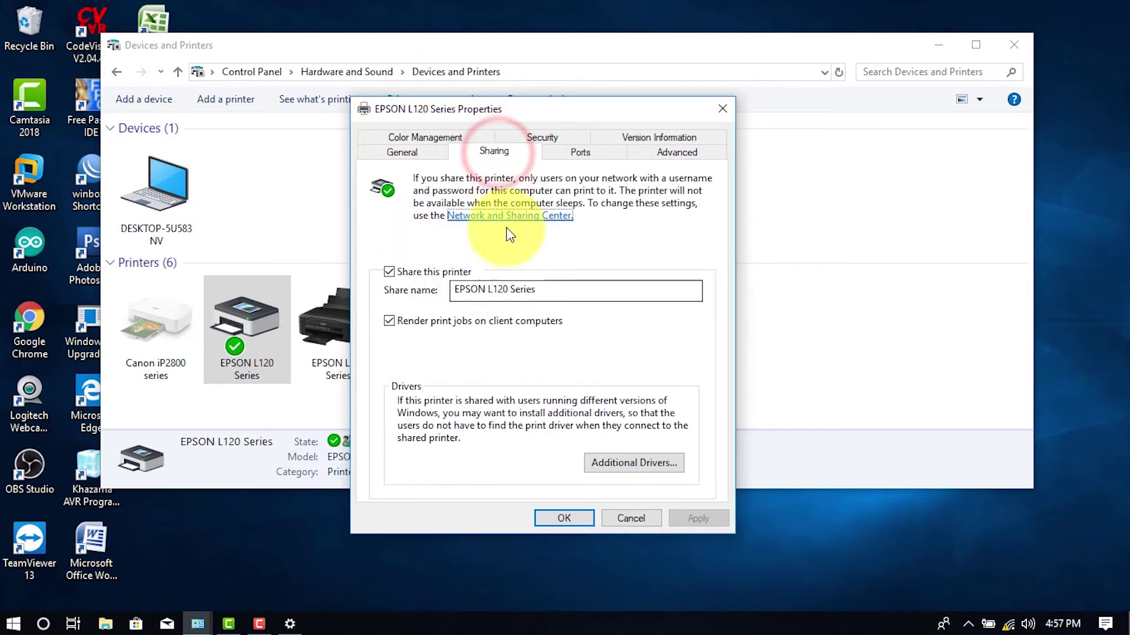
- Enable sharing for the EPSON L120 Series printer and set its share name to "Printer Sharing Saya"
left_click(405, 273)
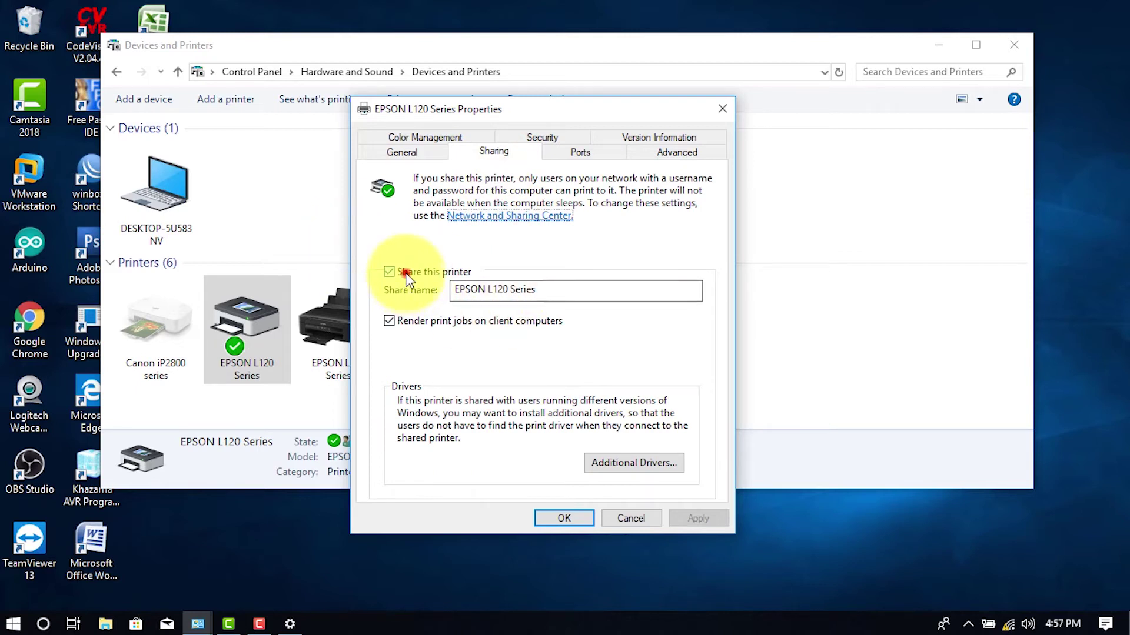
left_click(440, 268)
left_click(439, 269)
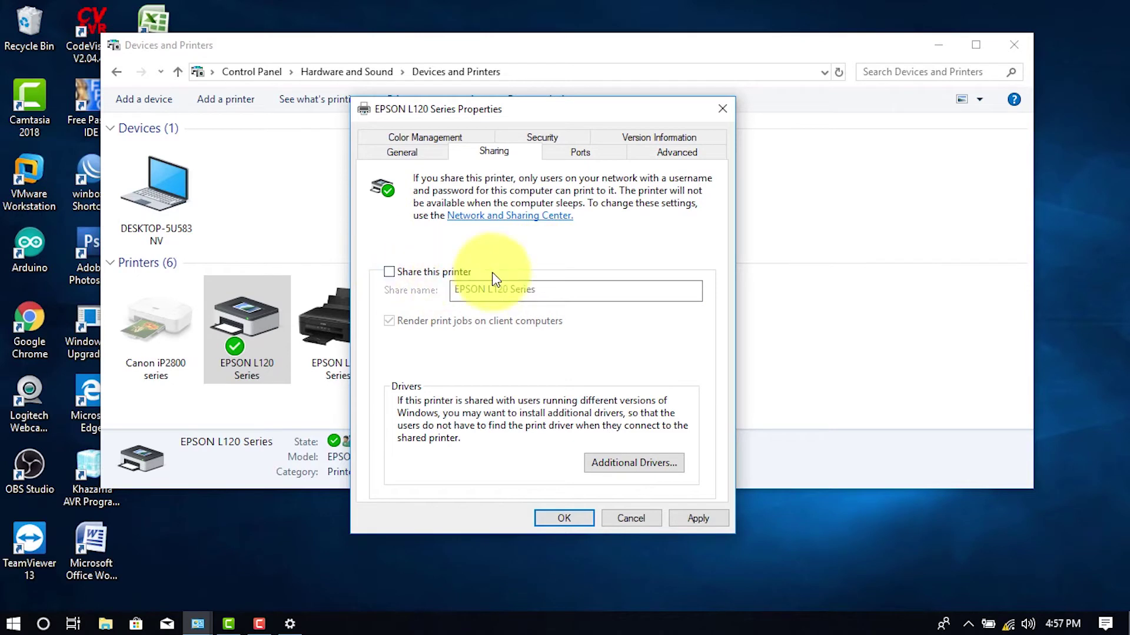
left_click(399, 272)
left_click(584, 287)
double_click(584, 286)
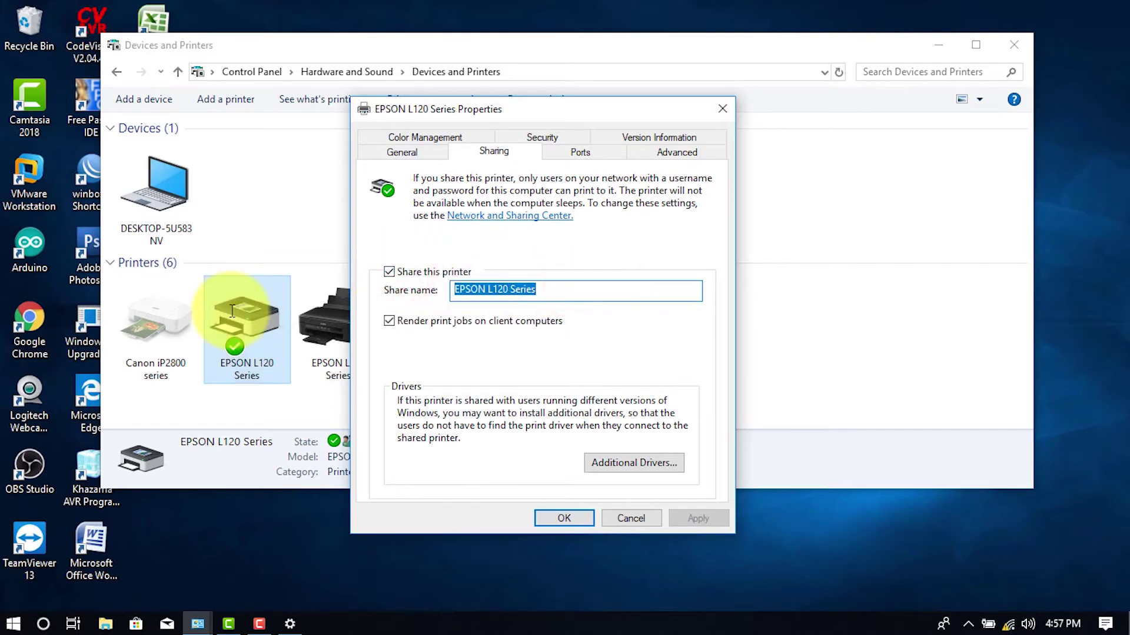
type("SRI")
key("BackSpace")
type("Printi")
key("BackSpace")
type("er Sharing Saya")
- Check the entered share name, confirm the printer's properties and close Devices and Printers
left_click_drag(598, 284, 452, 292)
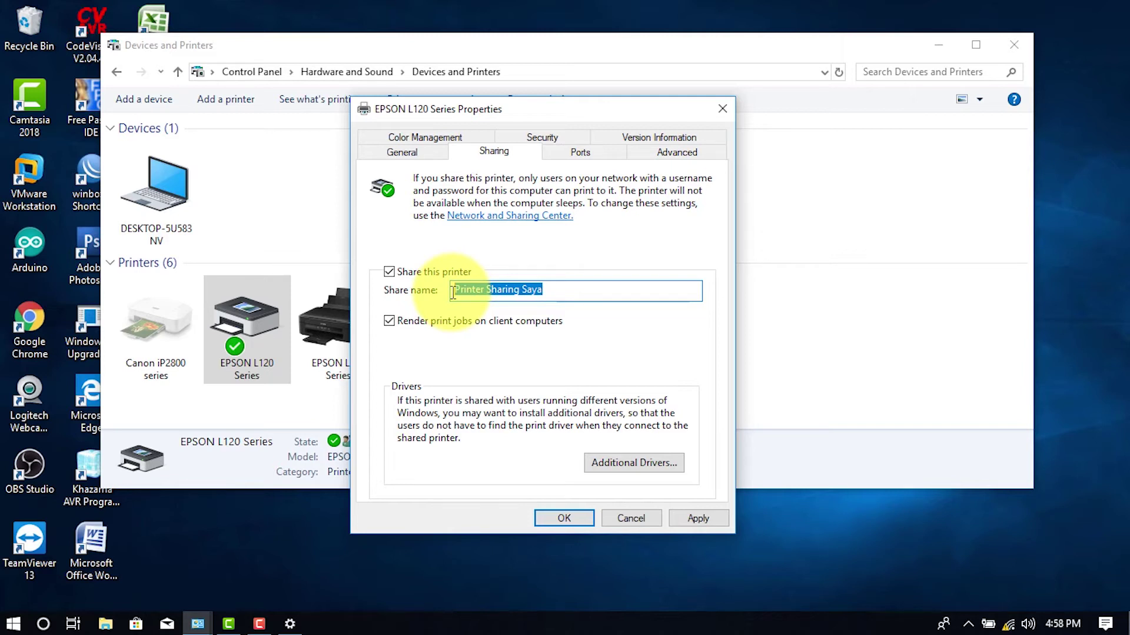
left_click(568, 295)
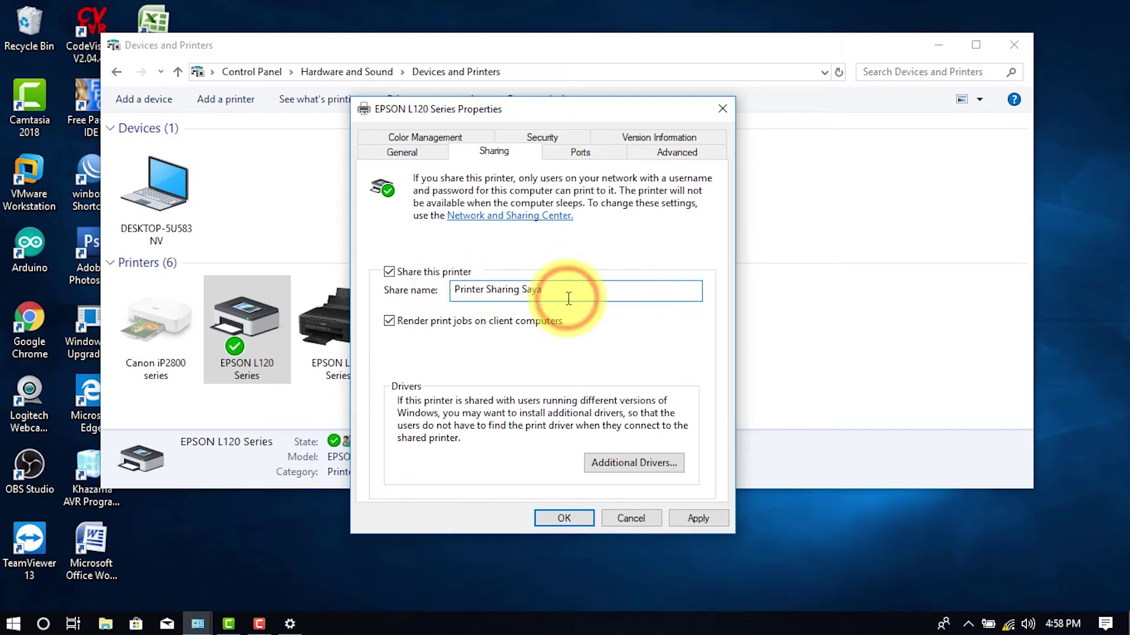
double_click(565, 298)
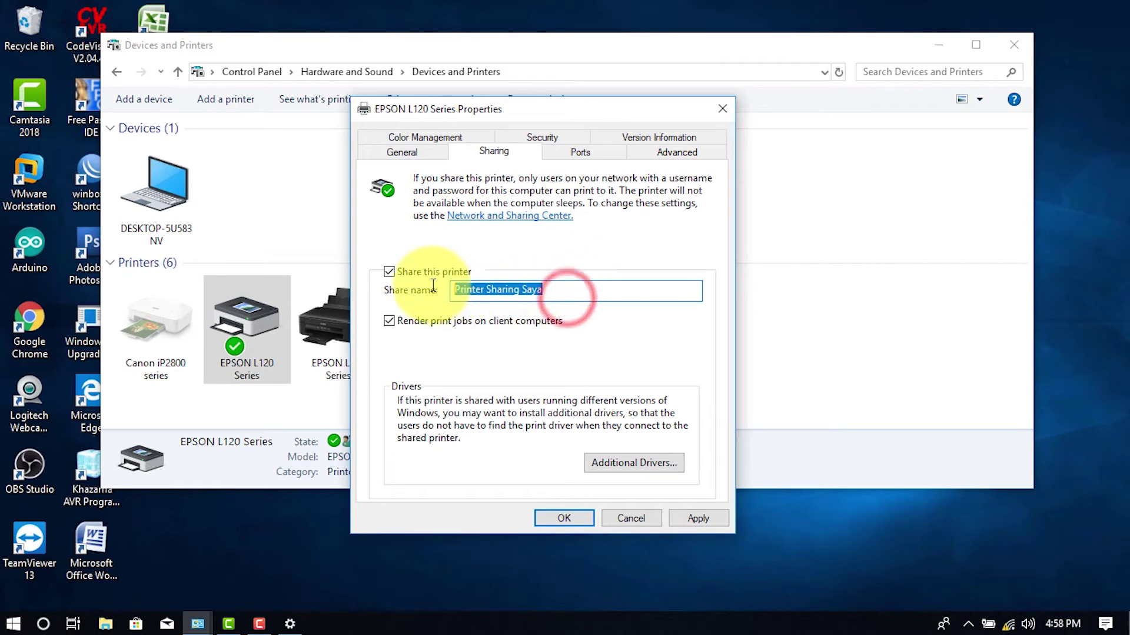
left_click(585, 296)
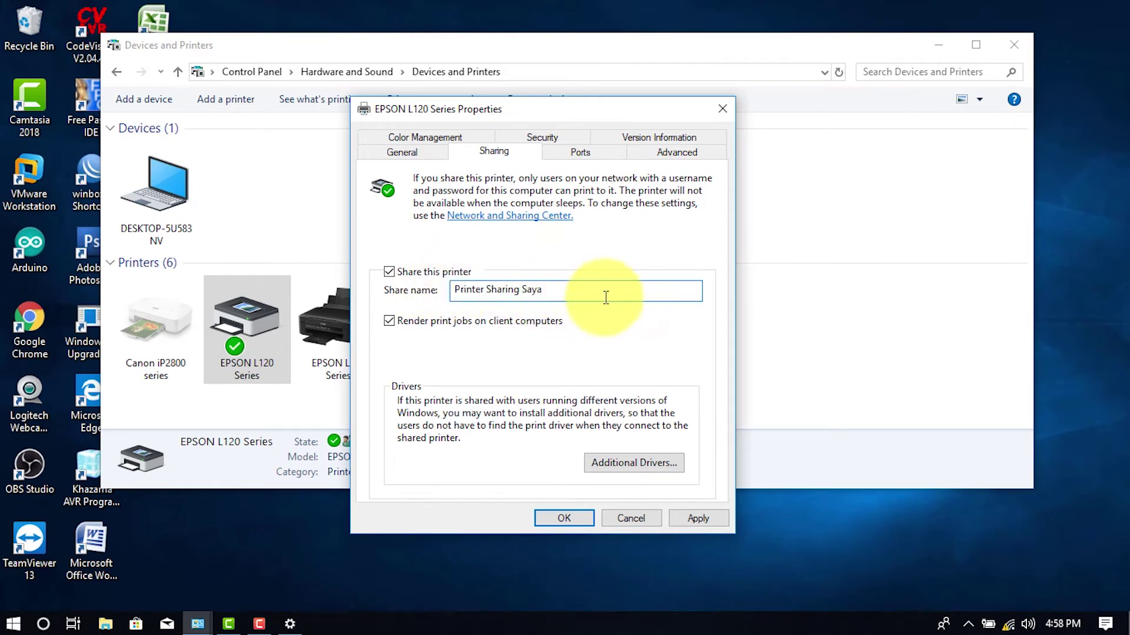
left_click_drag(570, 285, 453, 288)
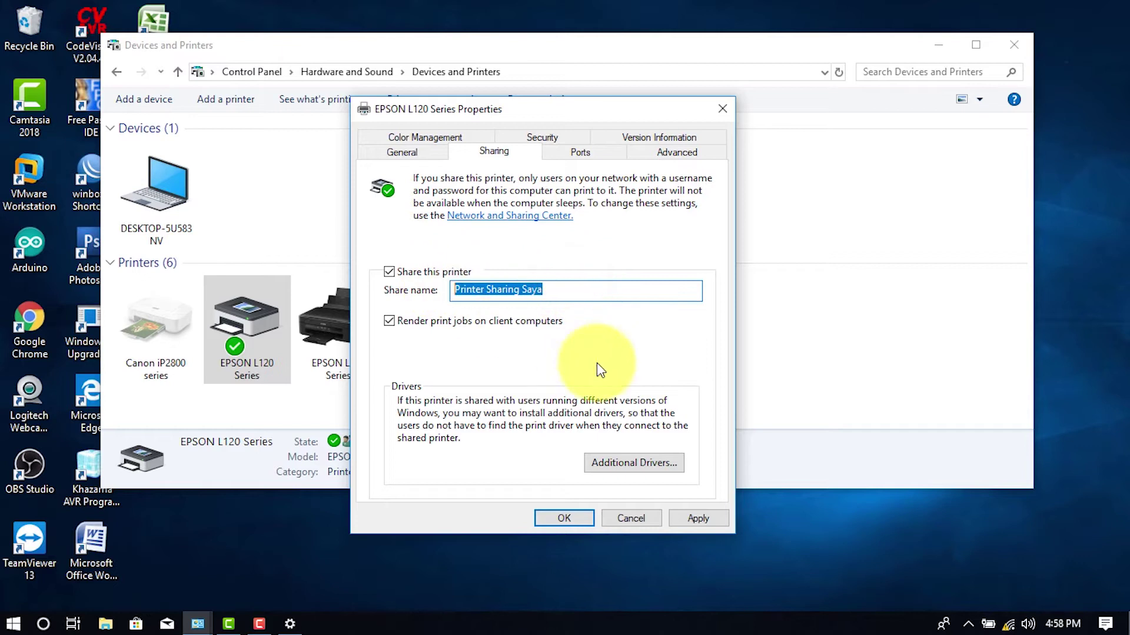
left_click(586, 517)
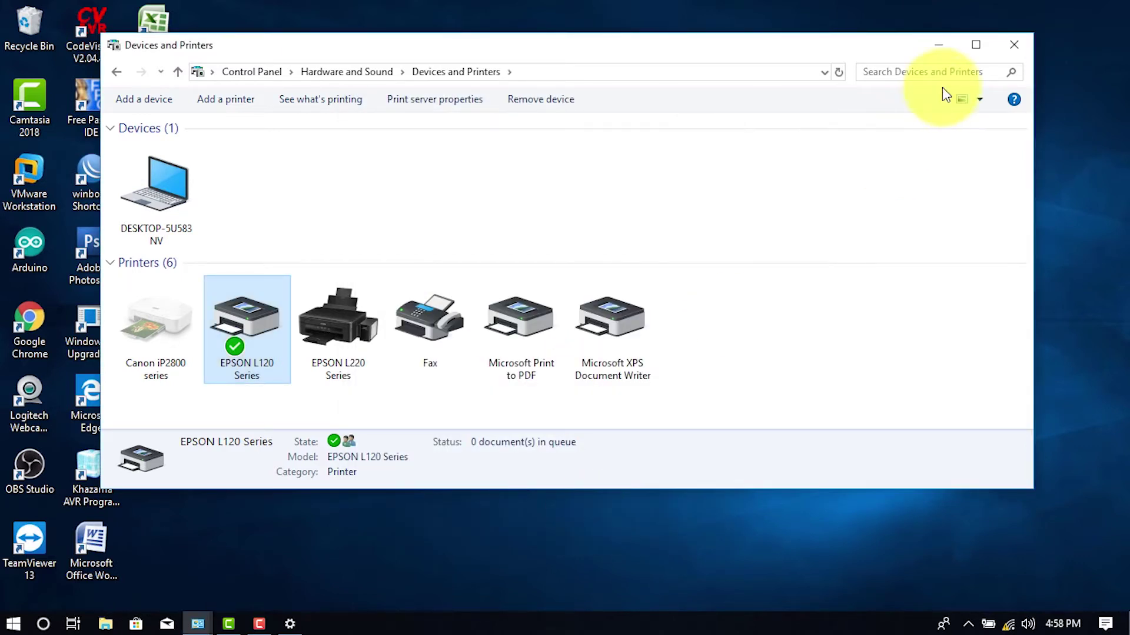
left_click(1012, 47)
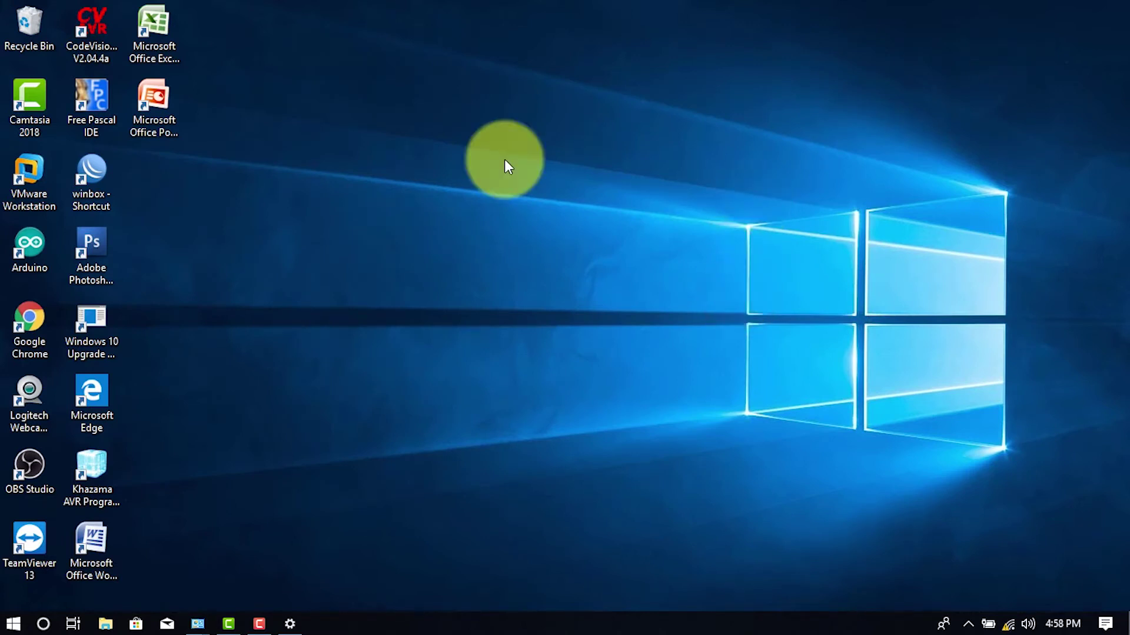
- Open the Network & Internet settings and go to the advanced sharing settings
right_click(1007, 620)
left_click(1005, 610)
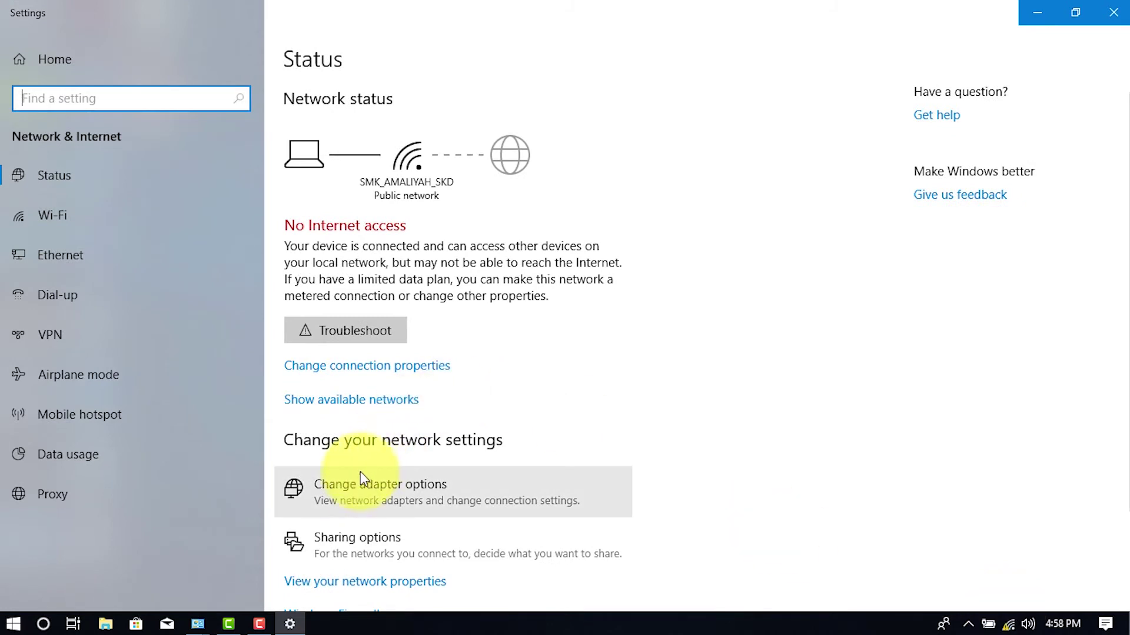
left_click(370, 506)
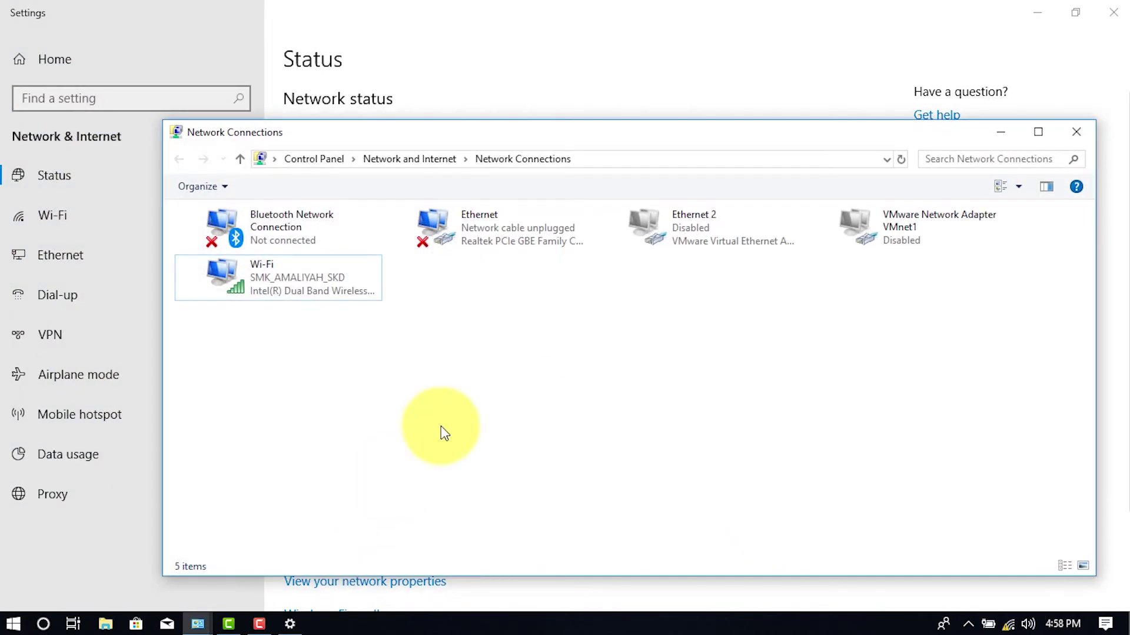
left_click(1076, 129)
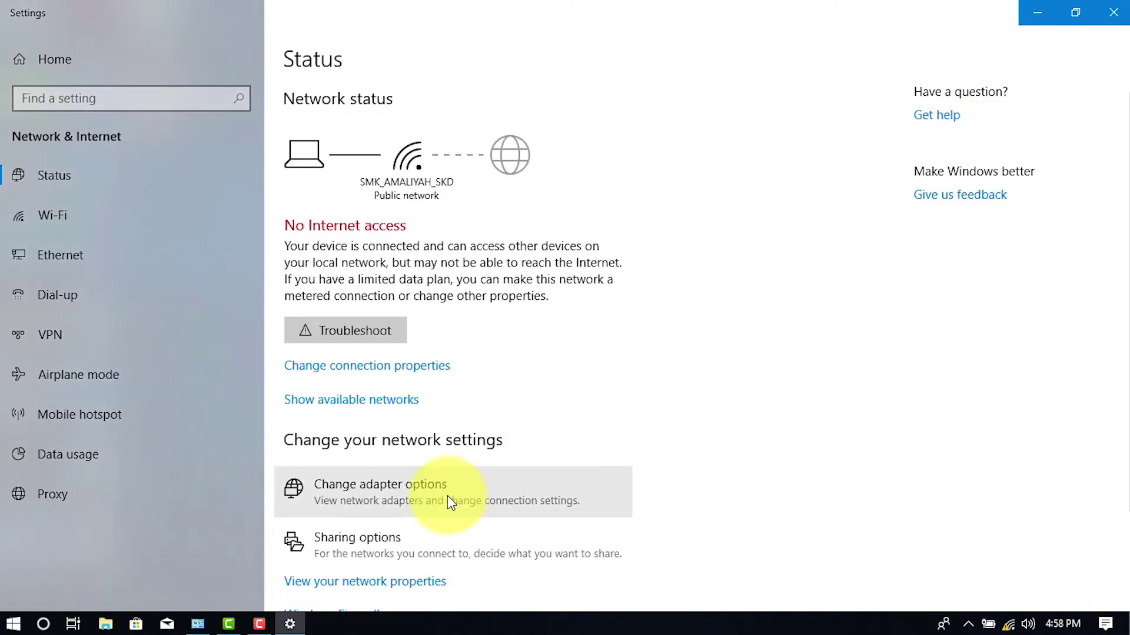
left_click(347, 540)
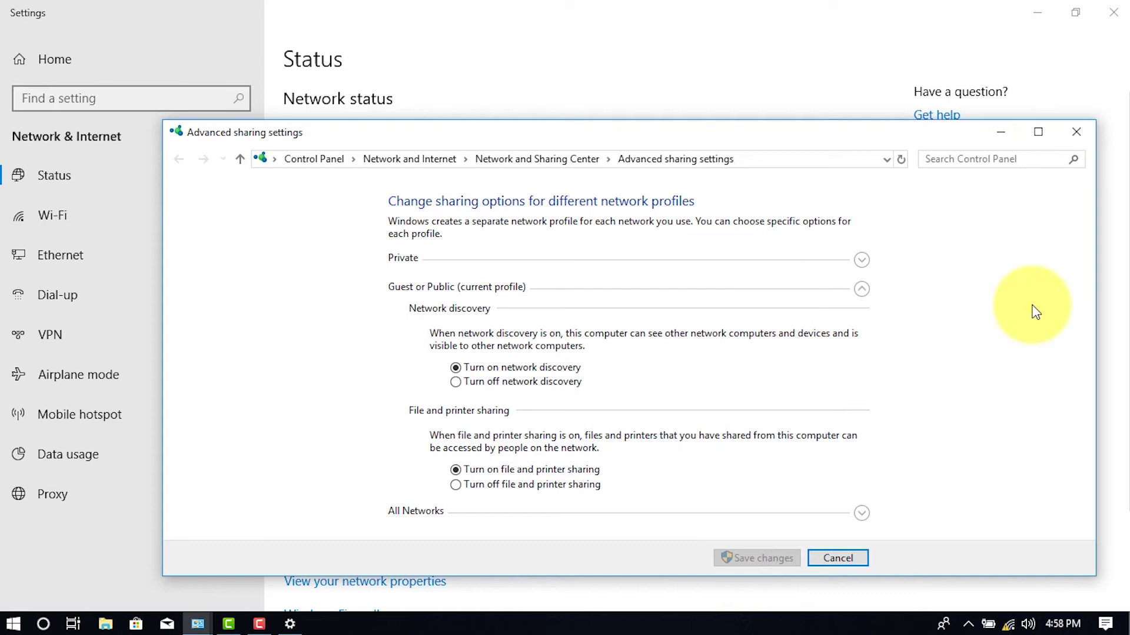
- Turn off password protected sharing for all networks, save the changes and close the Settings window
left_click(860, 514)
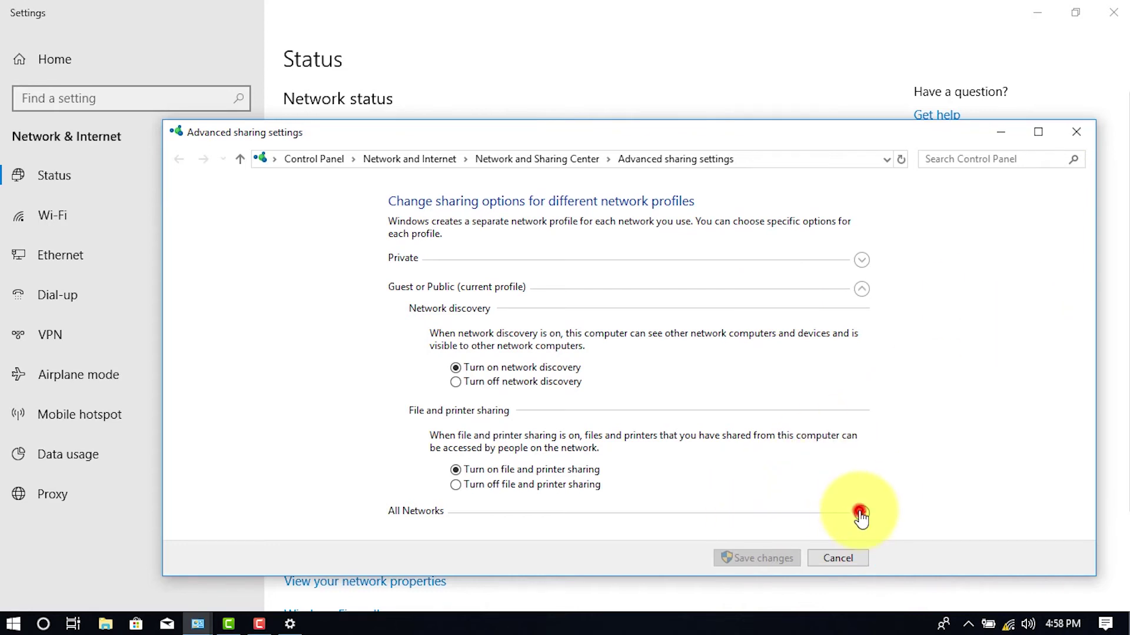
left_click_drag(1090, 326, 1092, 371)
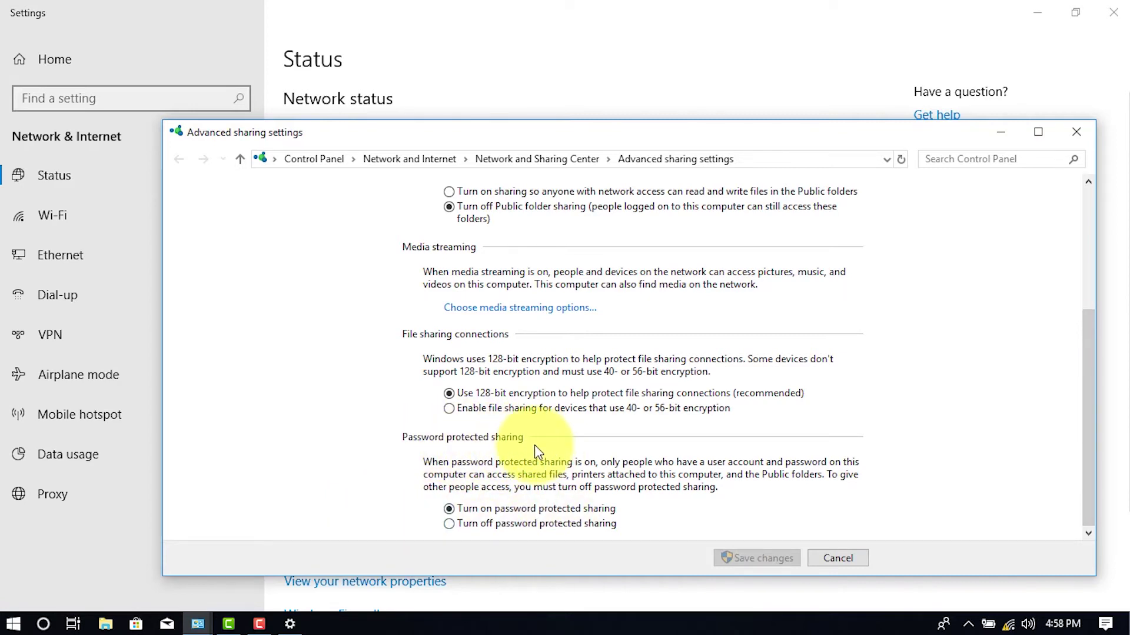
left_click(507, 523)
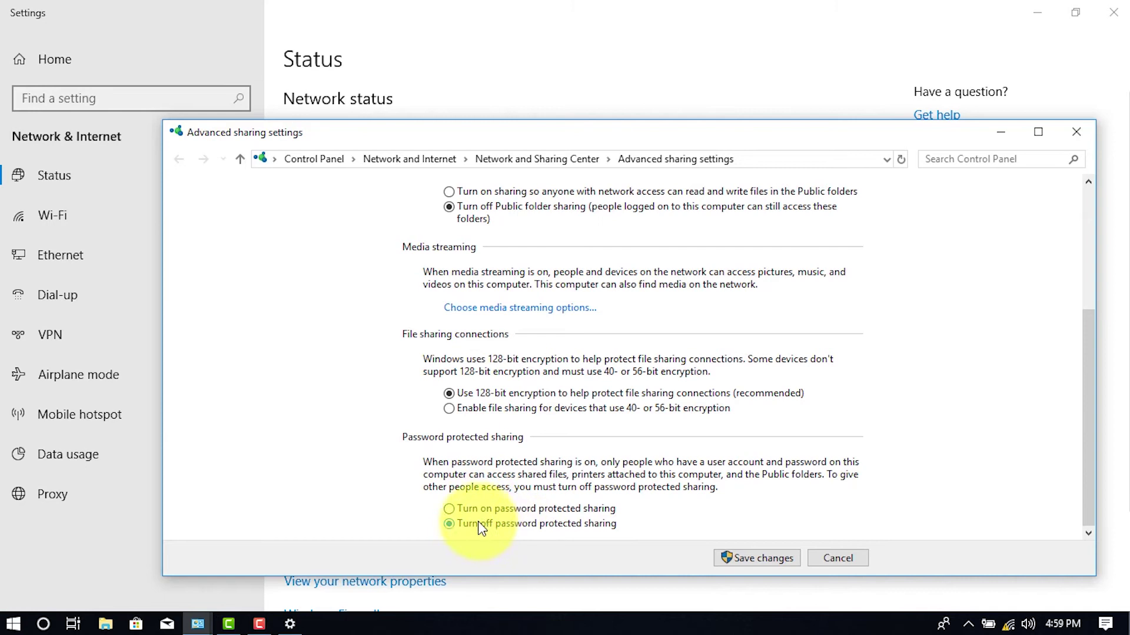
left_click(766, 562)
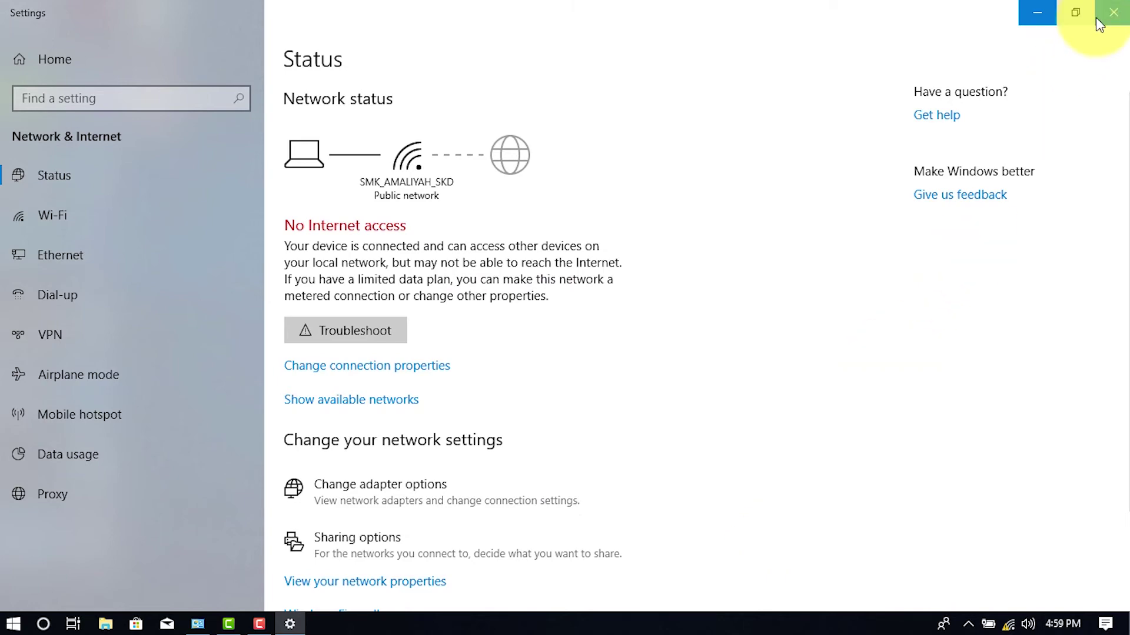
left_click(1113, 12)
left_click(784, 182)
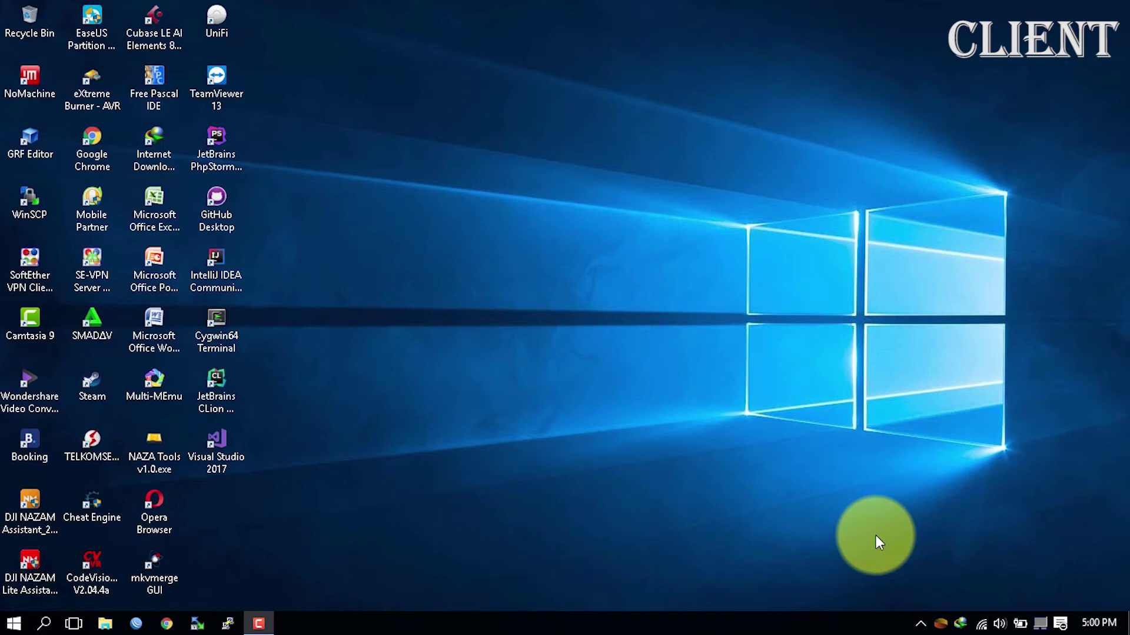
- On the client computer, check which Wi-Fi network is connected
left_click(982, 624)
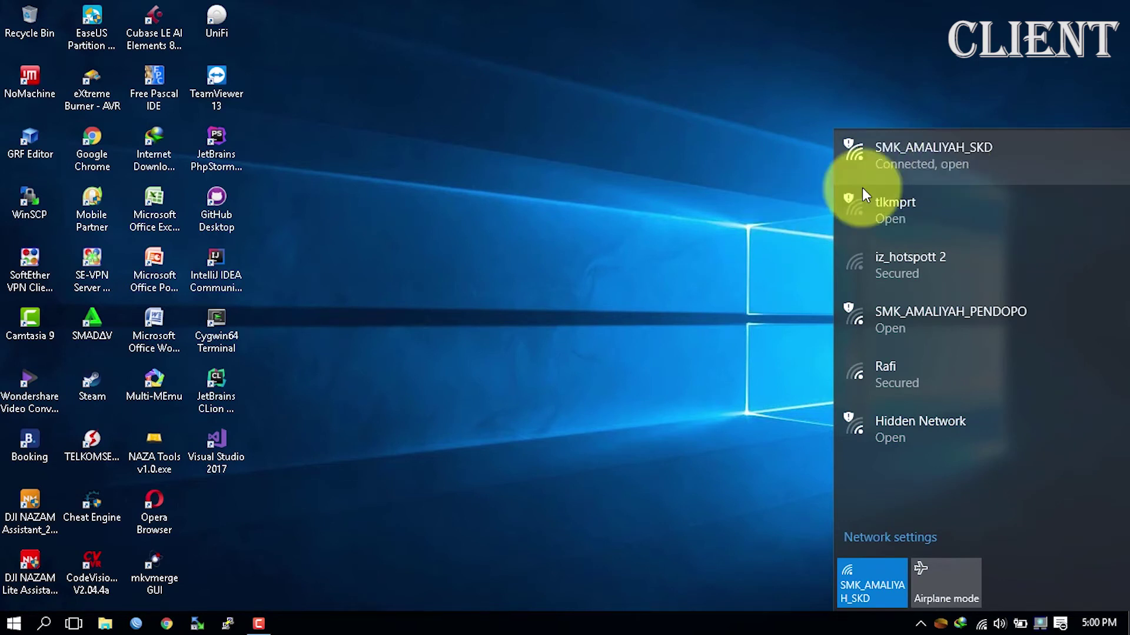
left_click(635, 245)
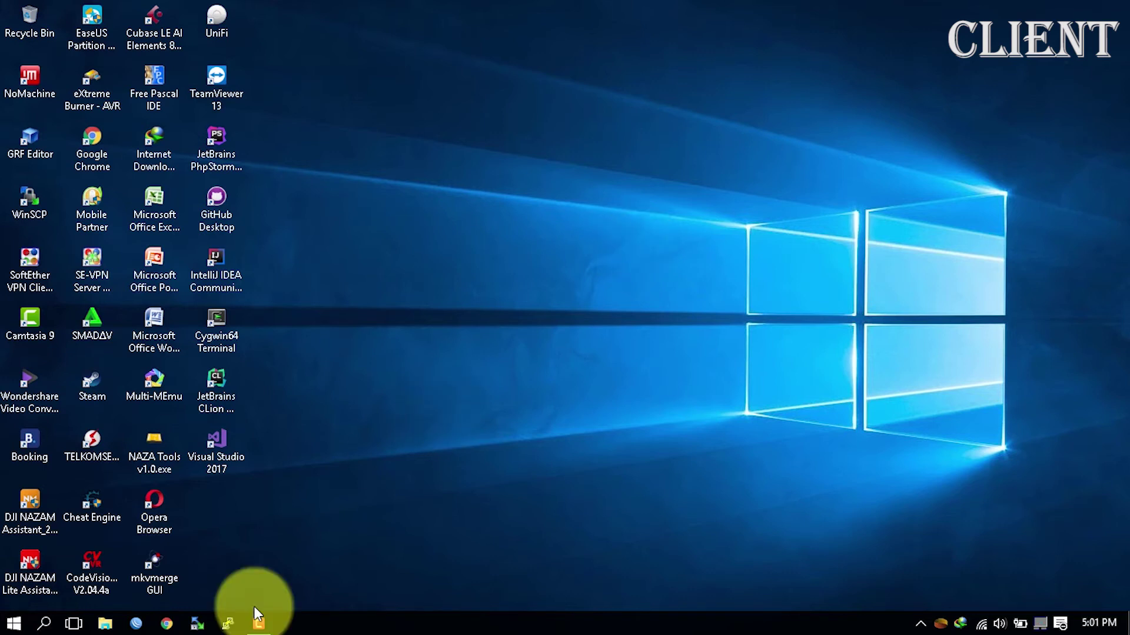
- Open File Explorer and try to reach the host computer at \\192.168.89.89, dismissing the network credentials request
left_click(108, 622)
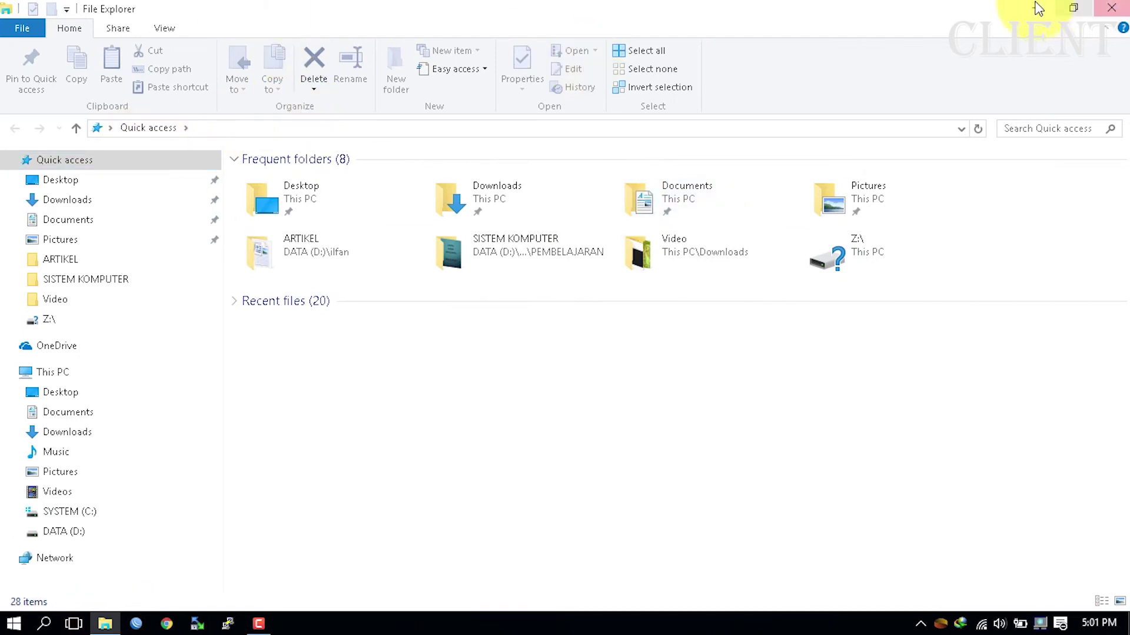
left_click(423, 127)
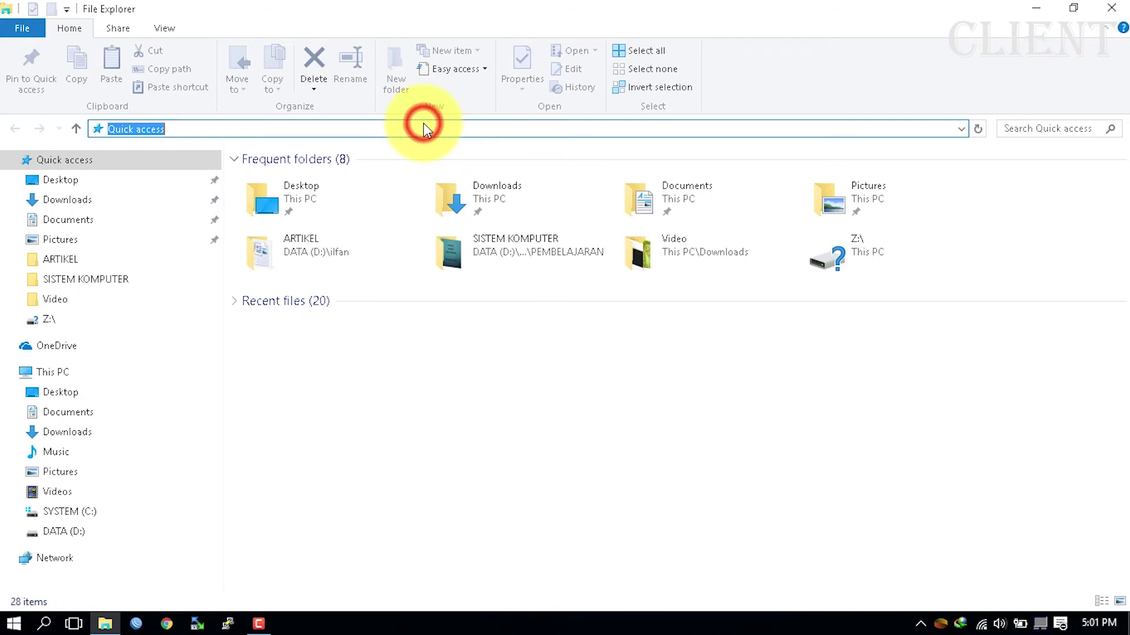
type("\\\\")
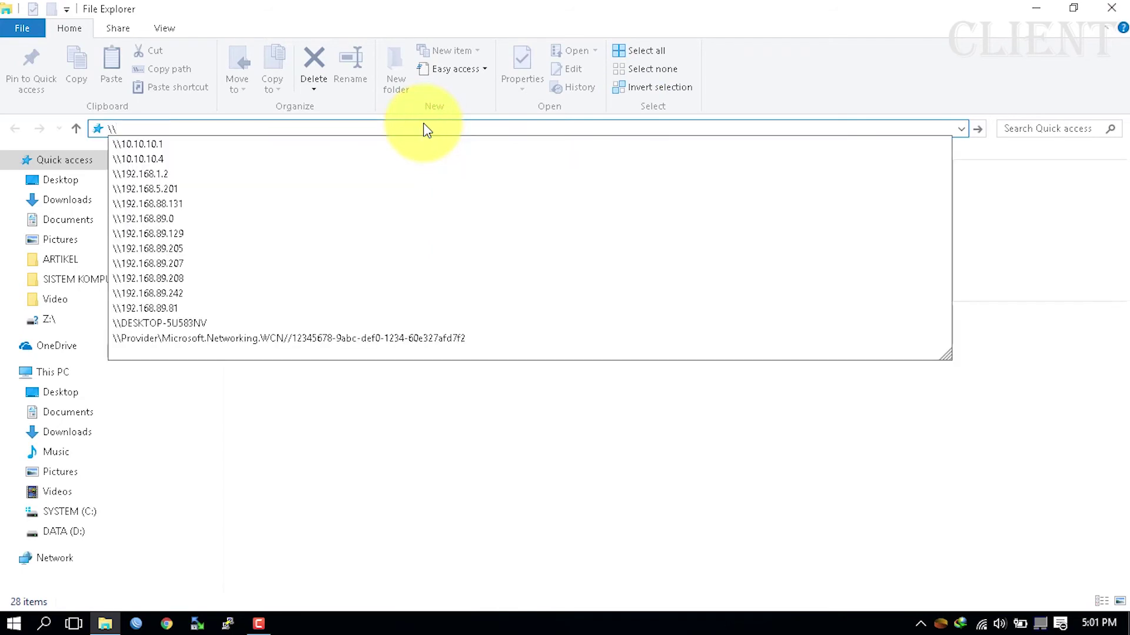
type("192.168")
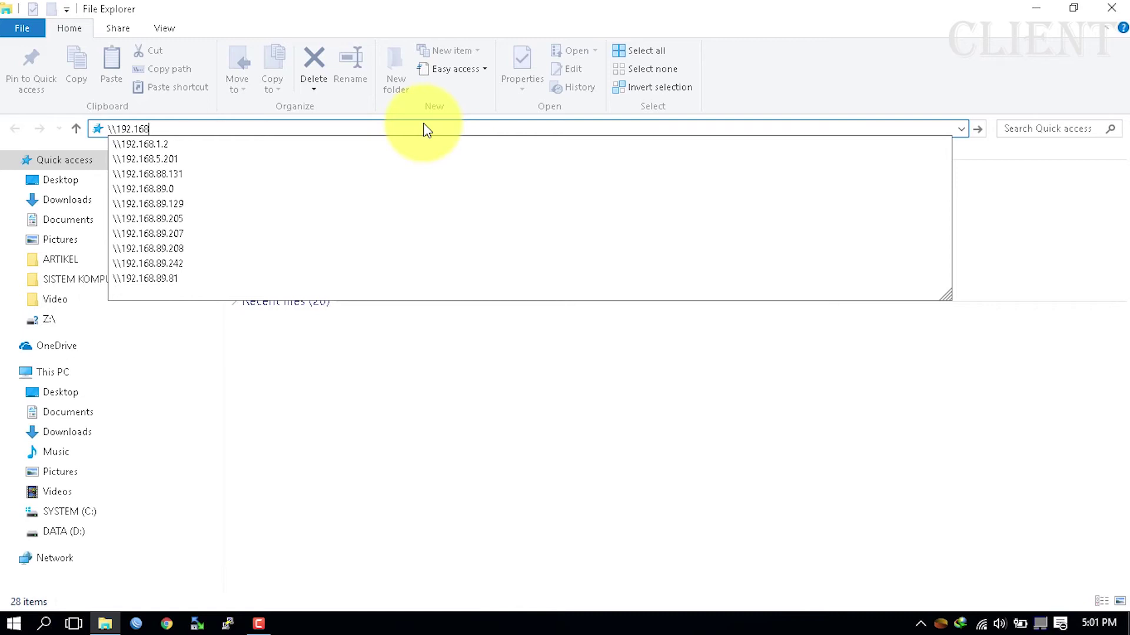
type(".")
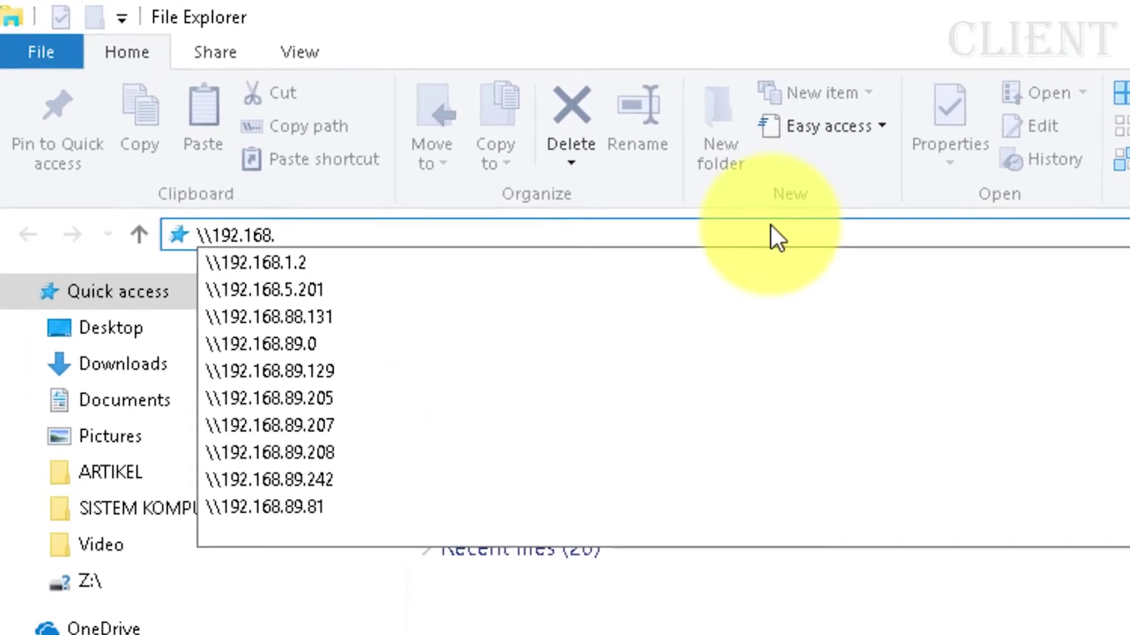
type("89.")
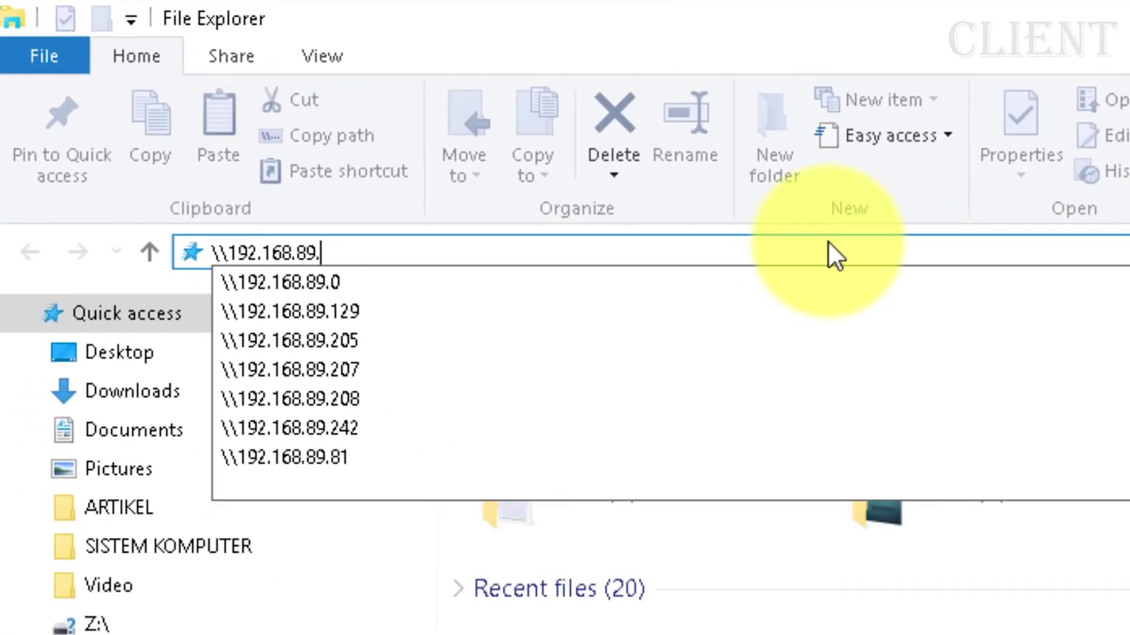
type("89")
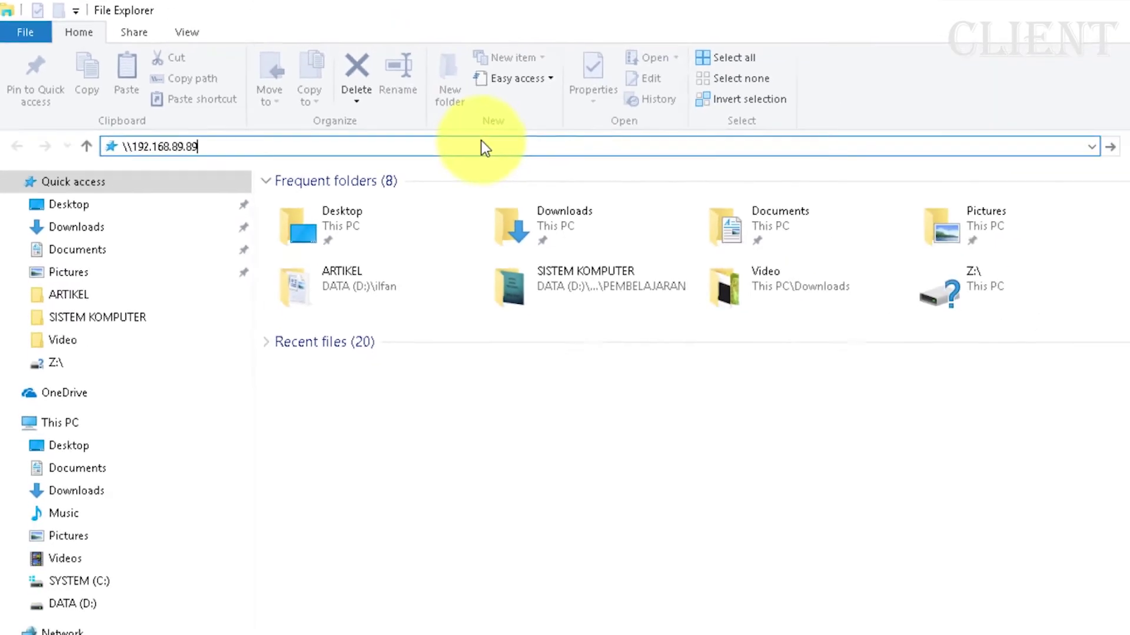
left_click(239, 141)
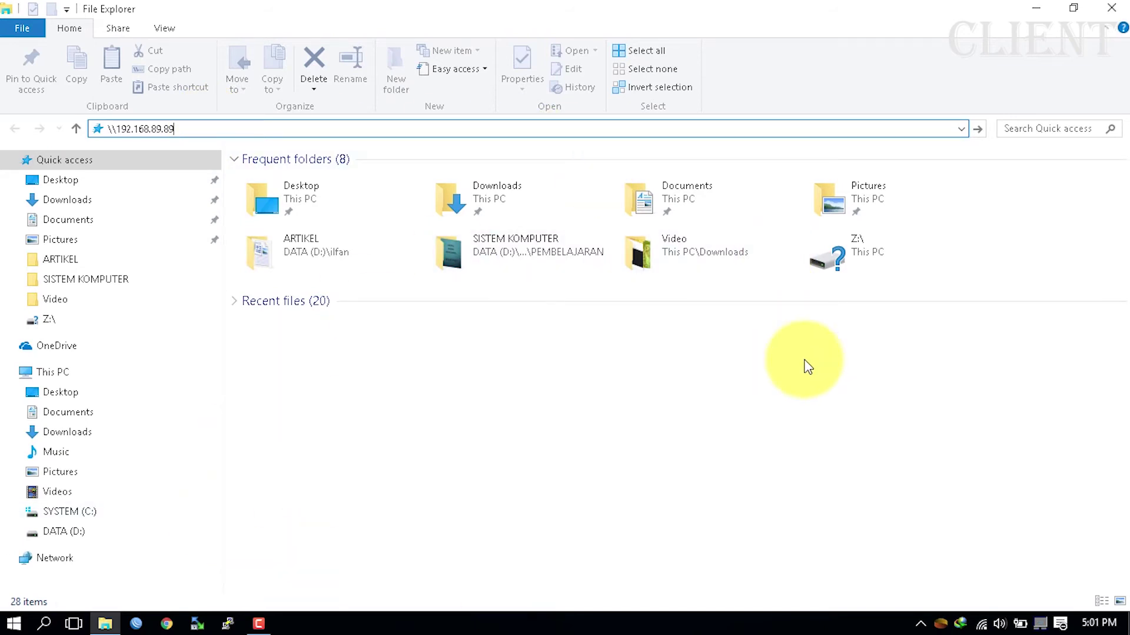
key("Return")
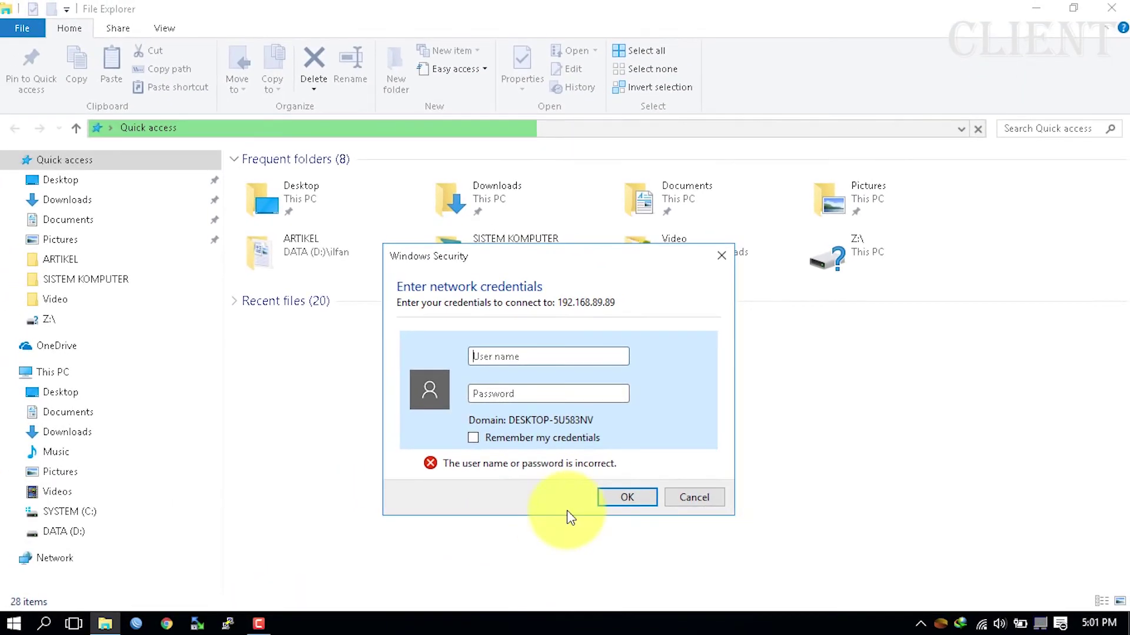
left_click(706, 498)
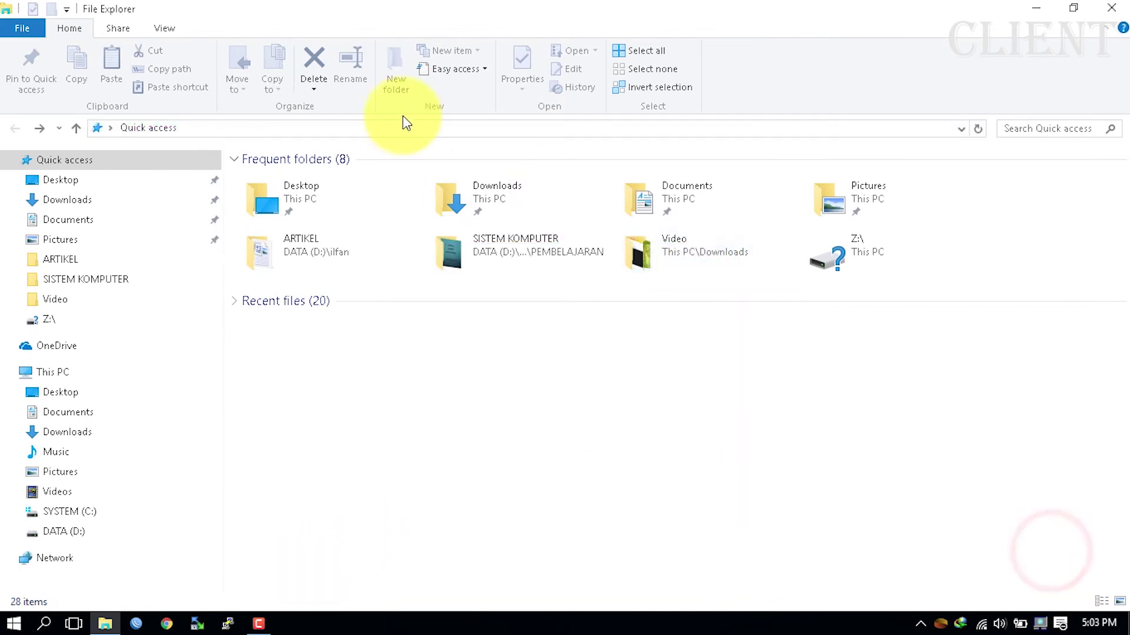
- Go to the host computer's shared resources at \\192.168.89.89 in File Explorer
left_click(313, 126)
type("\\\\1")
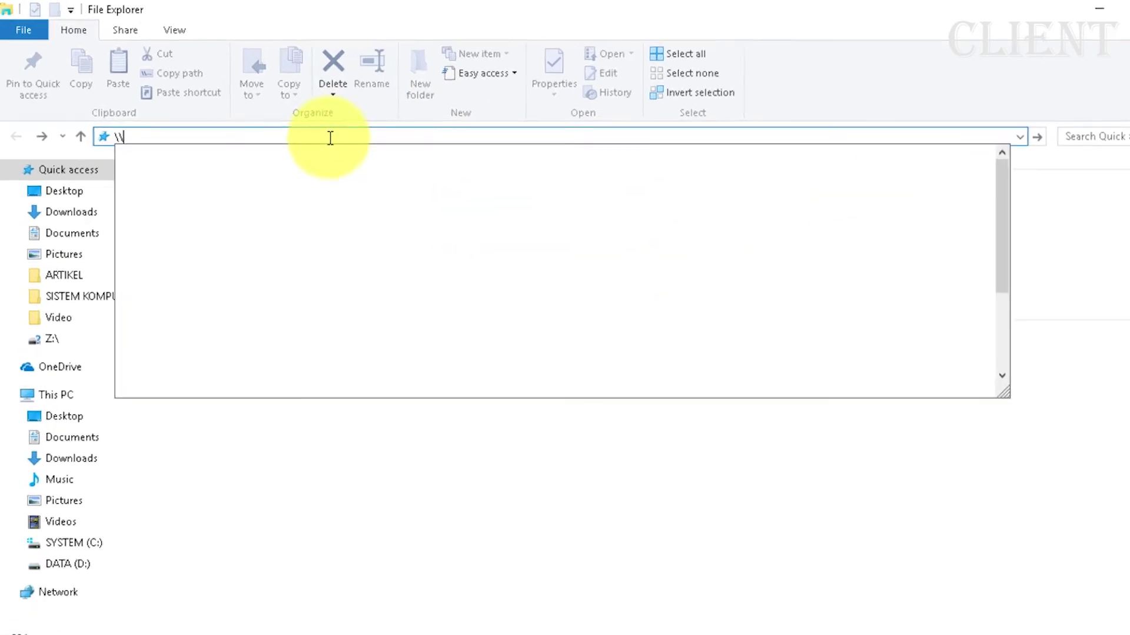
type("92")
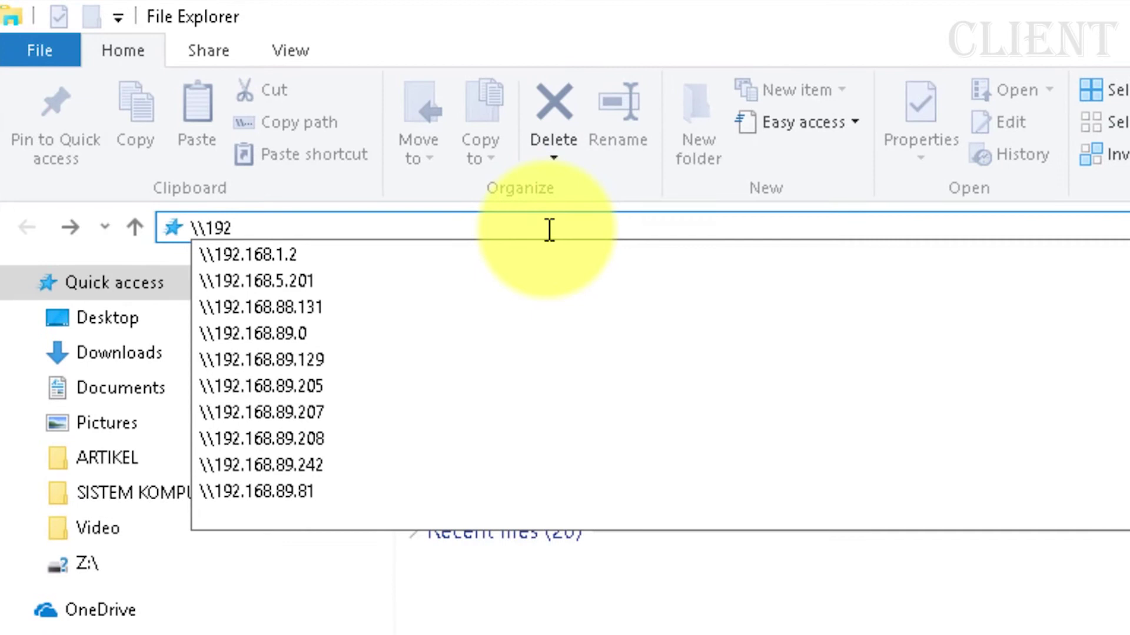
type(".168.89.89")
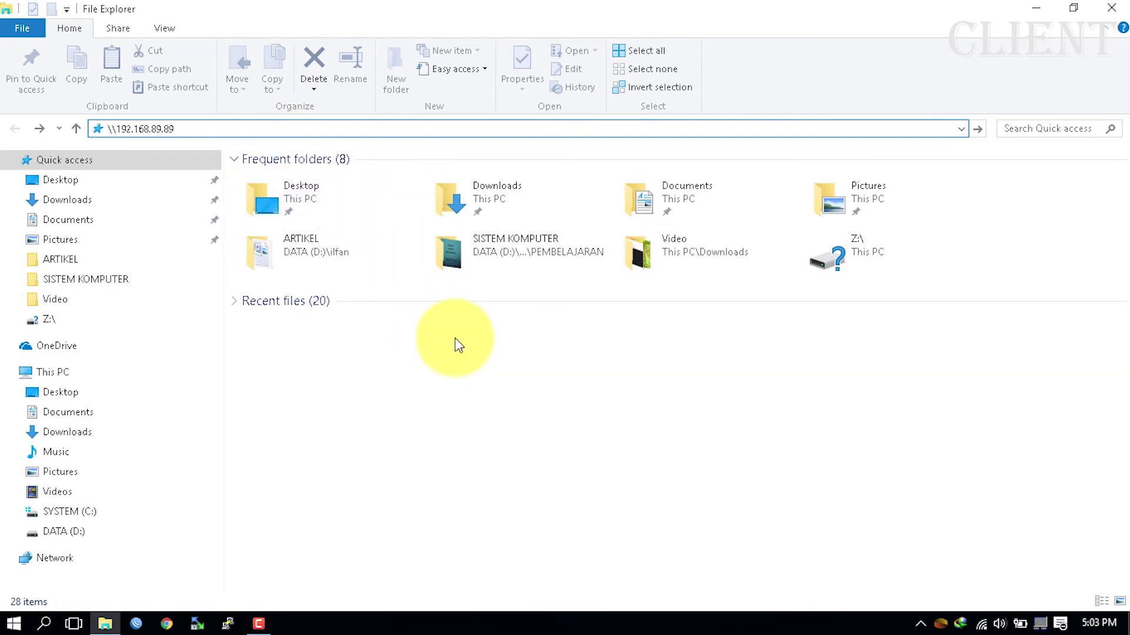
left_click(246, 130)
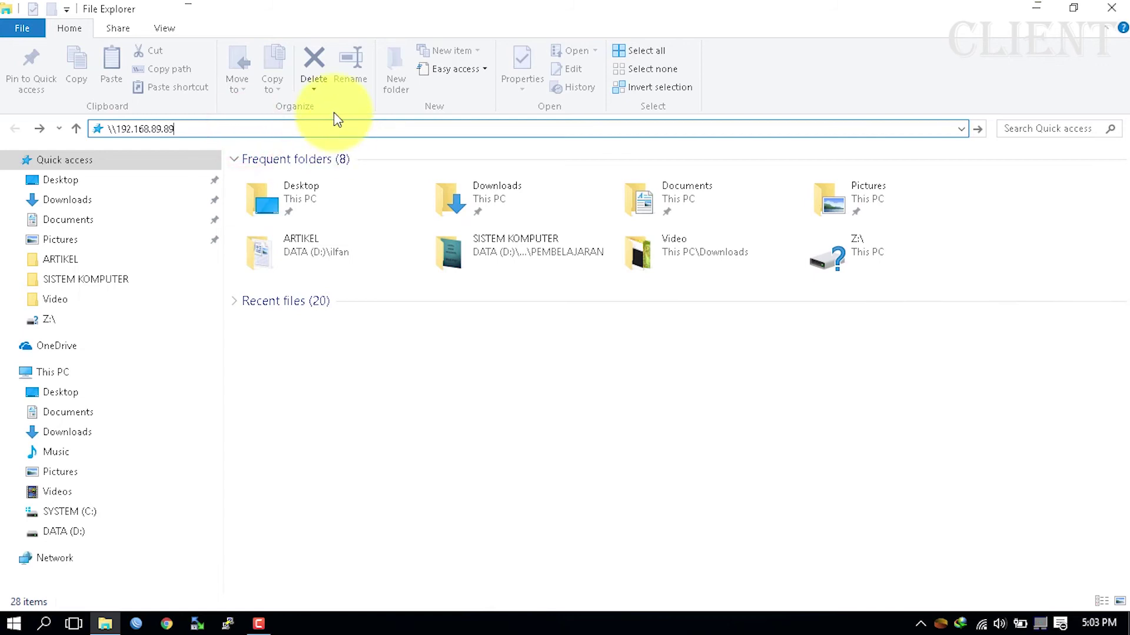
key("Return")
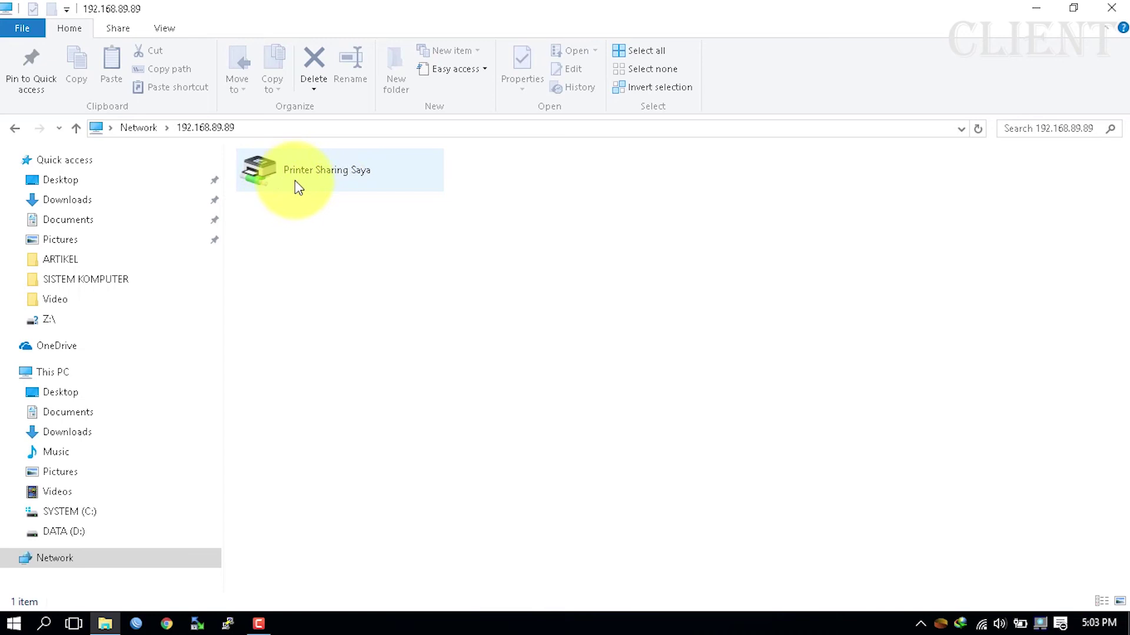
- Connect the client computer to the shared printer "Printer Sharing Saya"
left_click(380, 183)
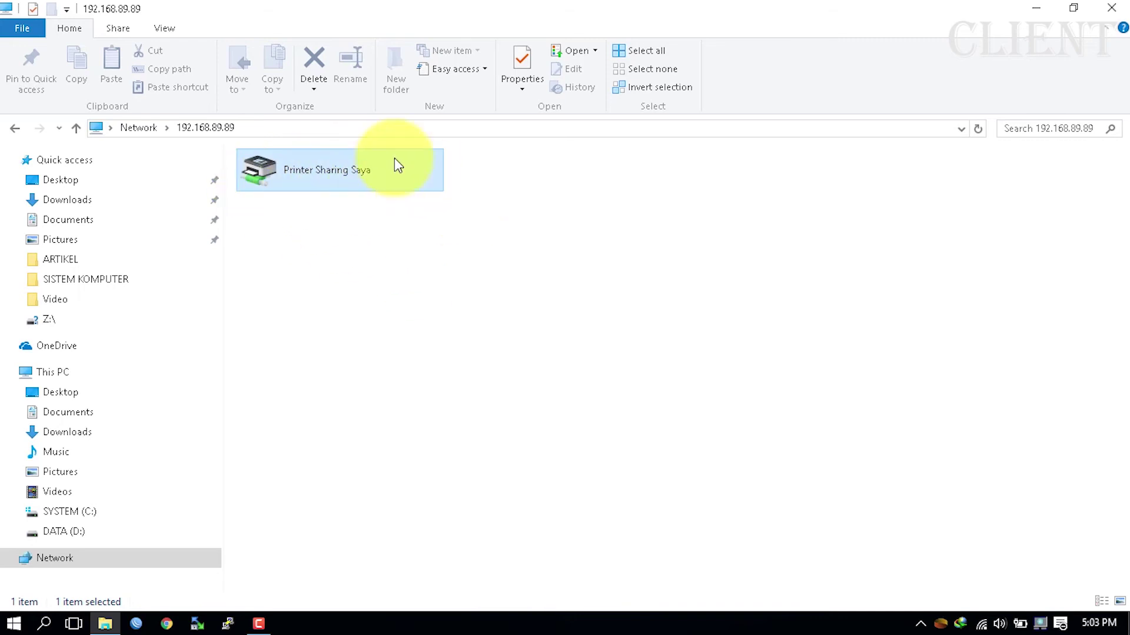
right_click(297, 189)
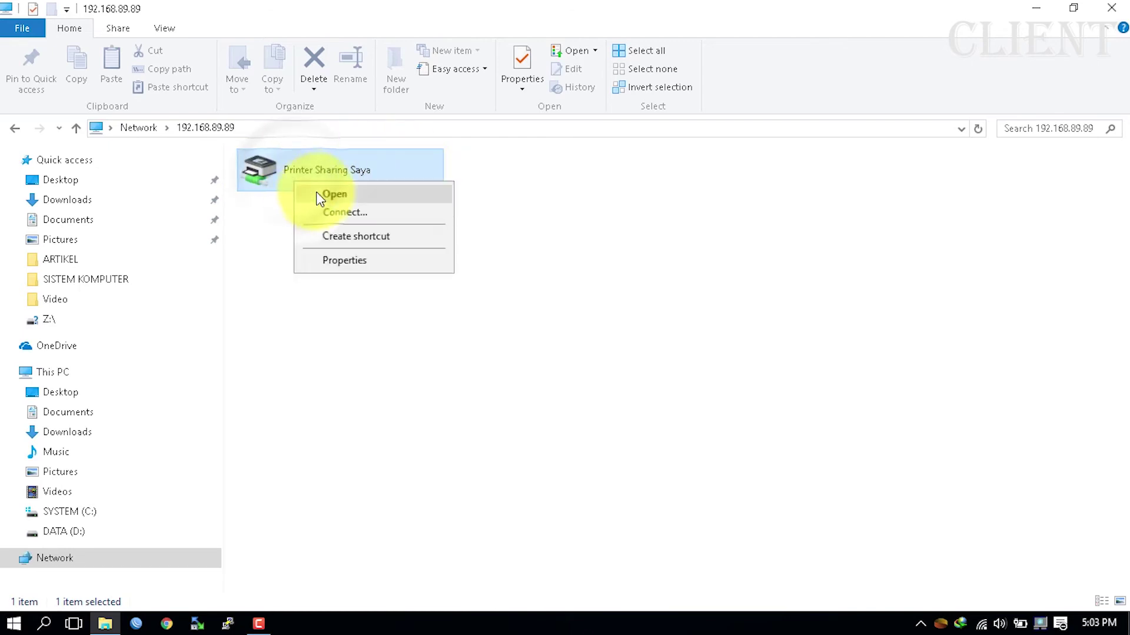
left_click(336, 211)
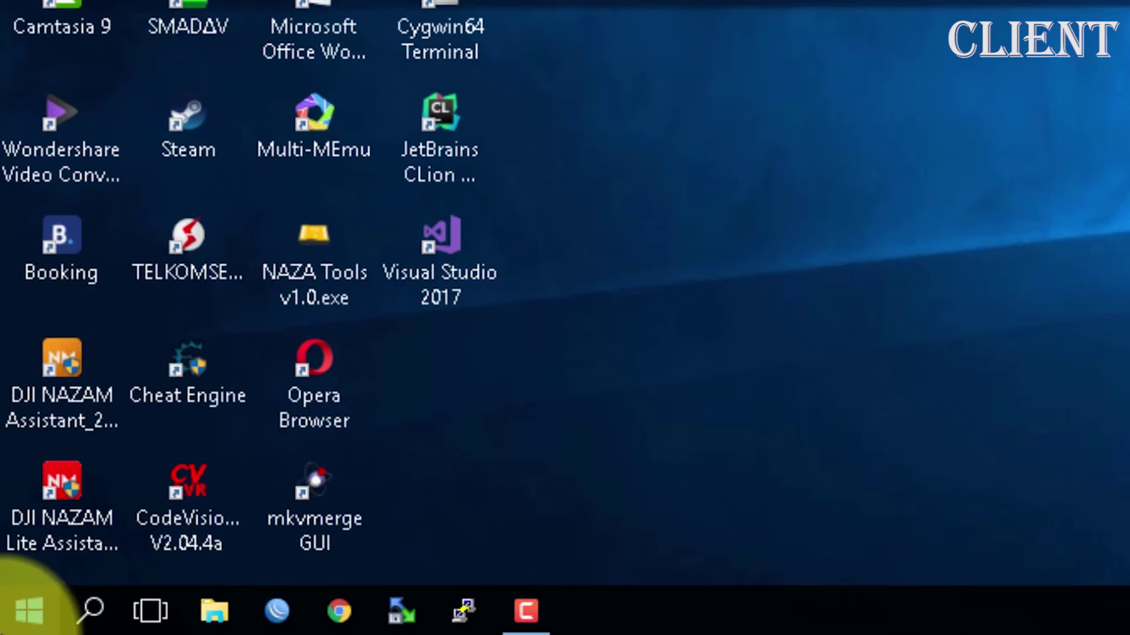
- Open Control Panel, search it for "printer" and go to Devices and Printers
right_click(21, 606)
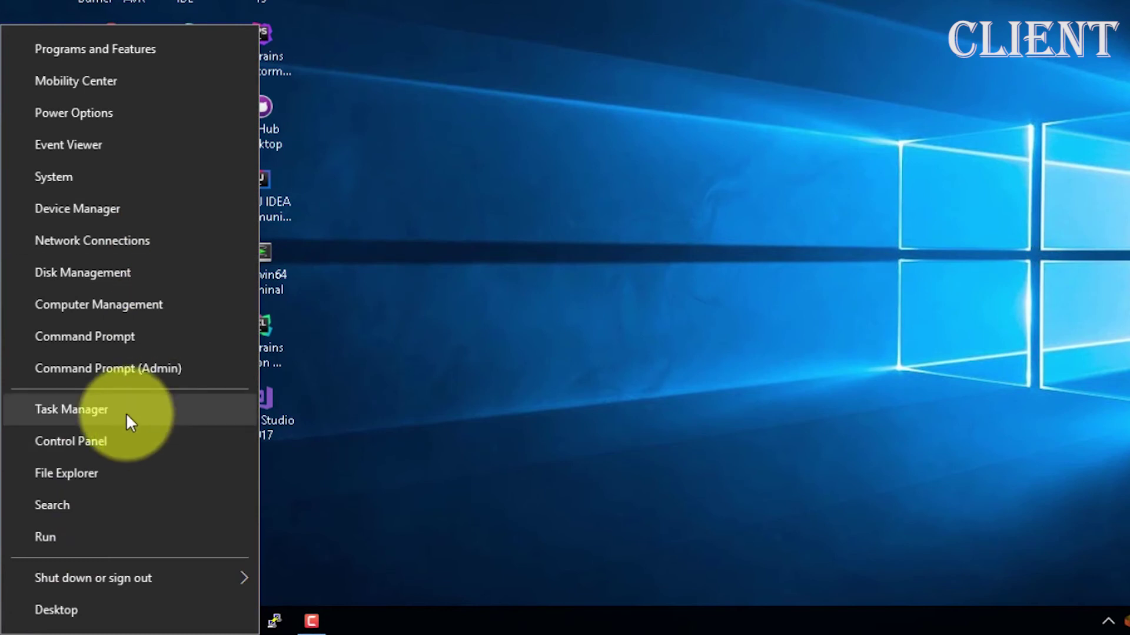
left_click(115, 445)
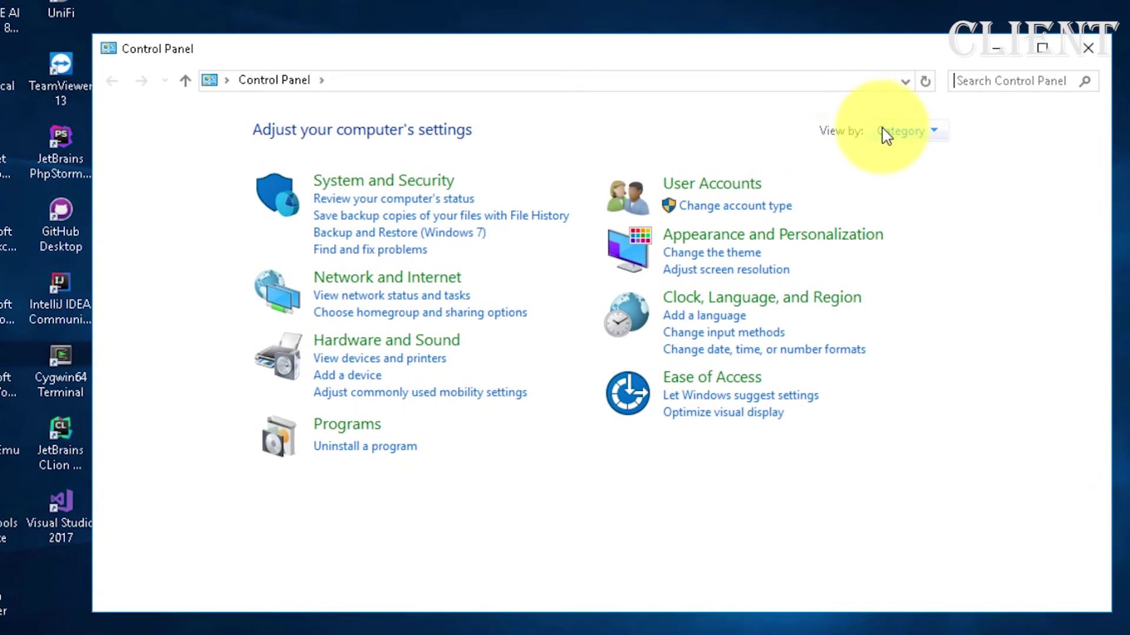
left_click(967, 79)
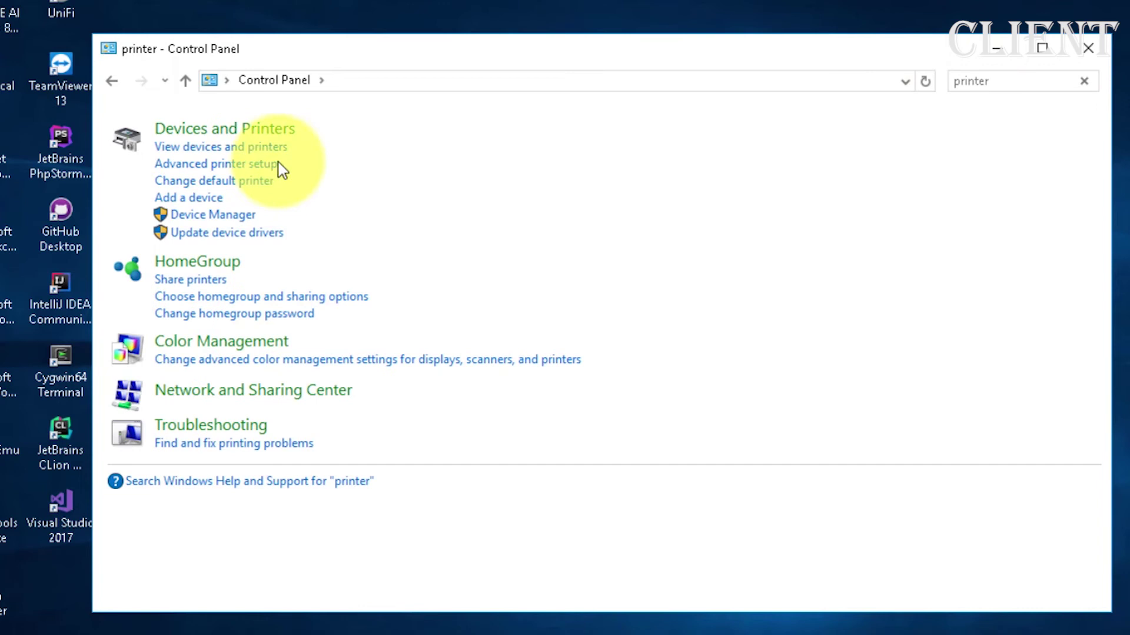
left_click(180, 125)
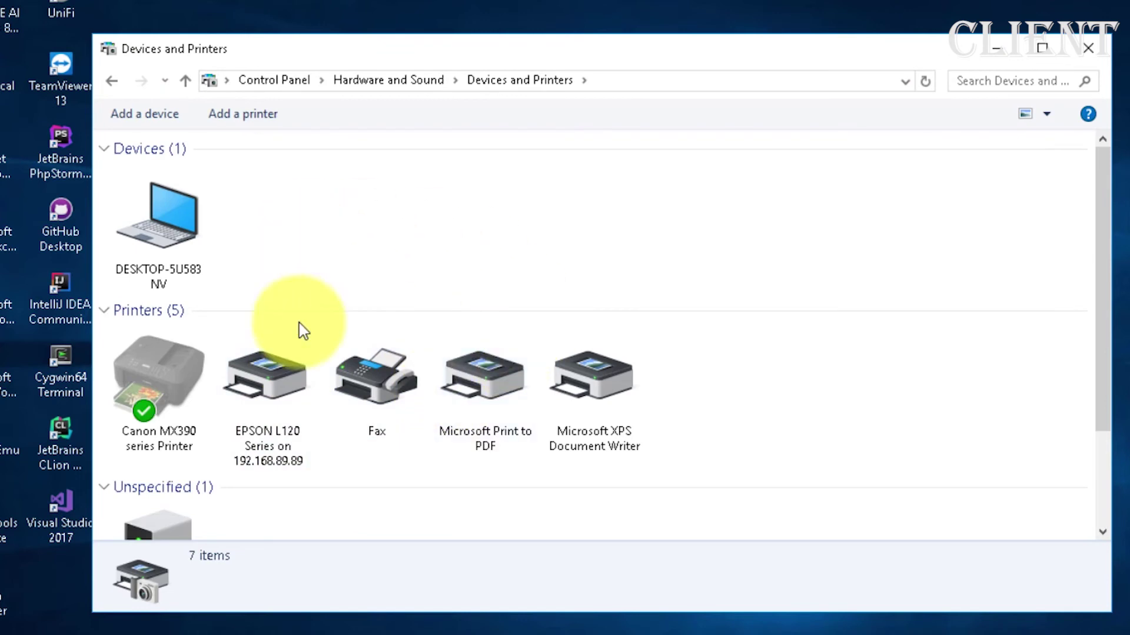
- Check the network-connected EPSON L120 Series on 192.168.89.89 among the printers and open its printer properties
left_click(274, 438)
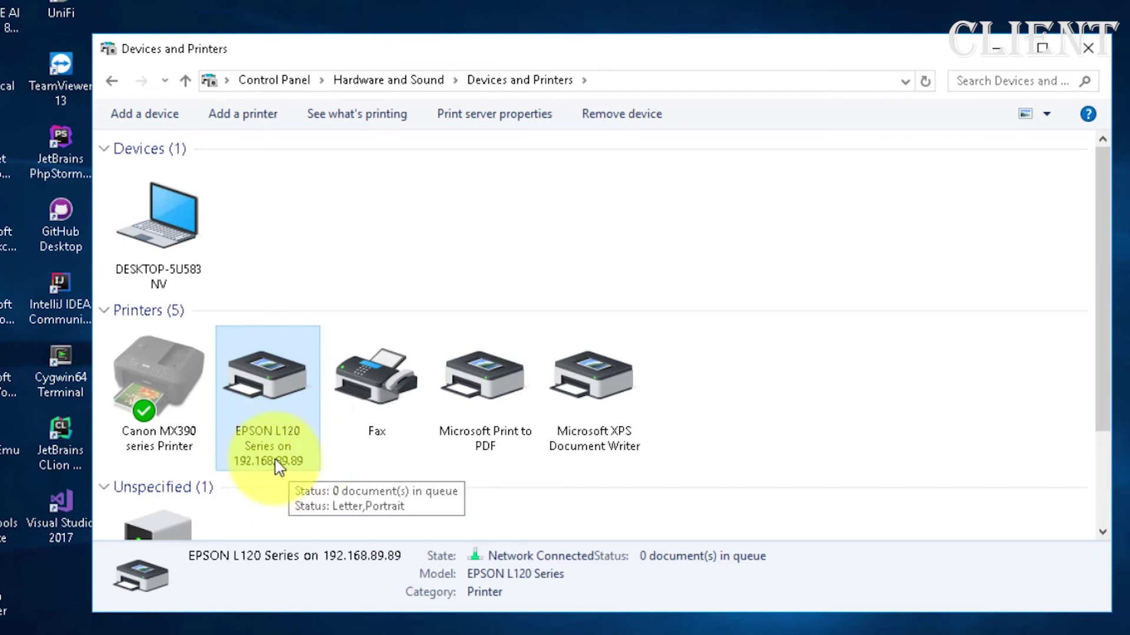
scroll(338, 466, "down", 1)
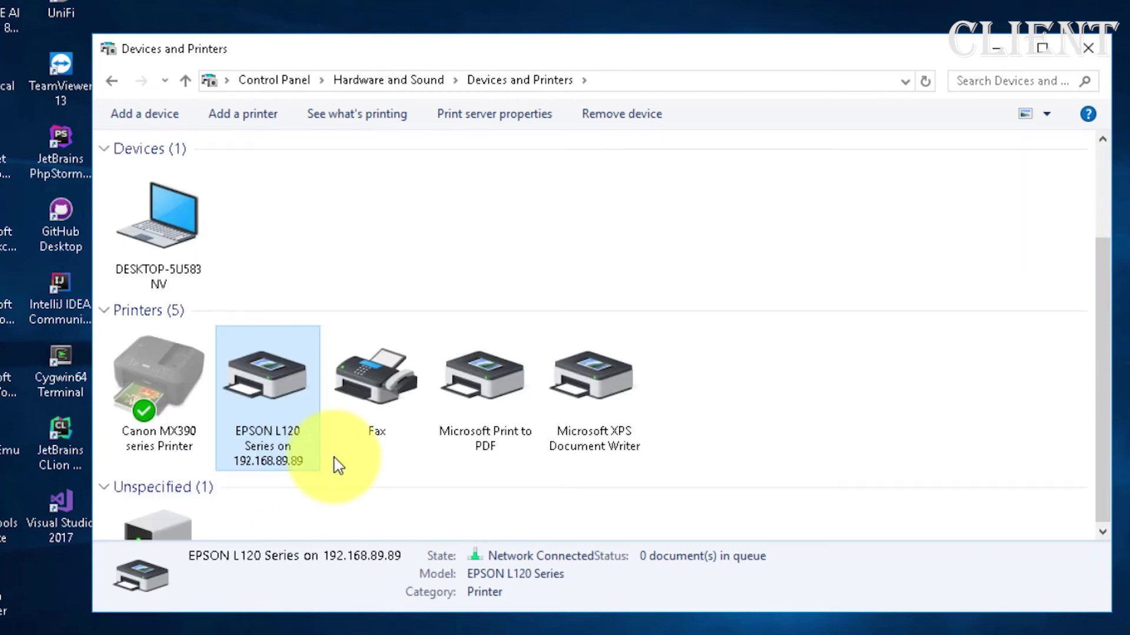
scroll(338, 466, "down", 3)
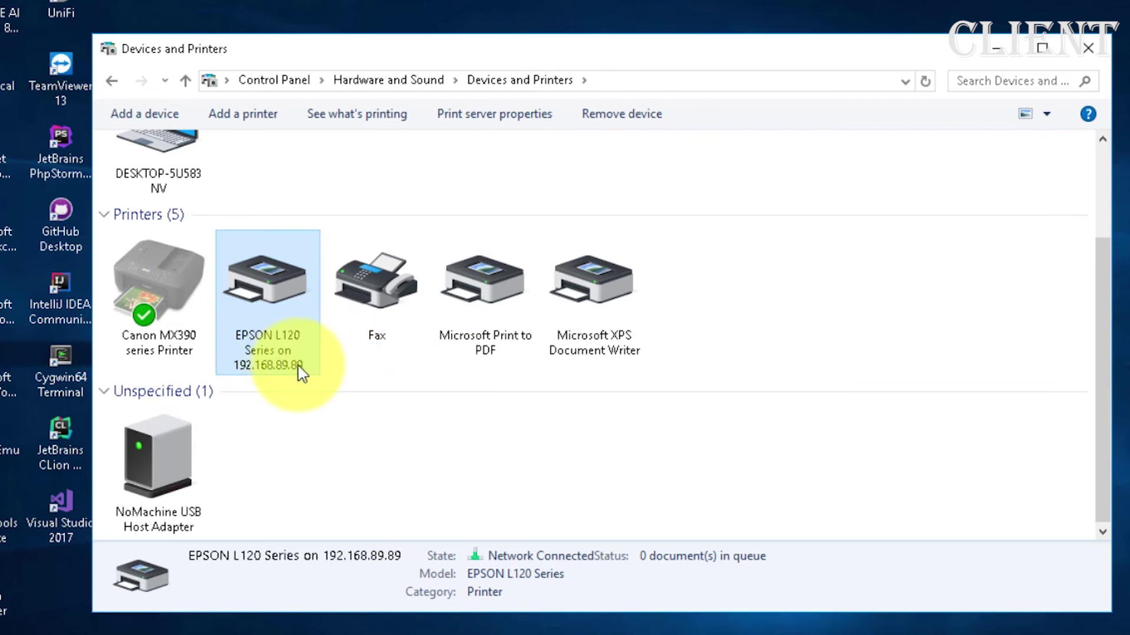
right_click(231, 298)
left_click(324, 332)
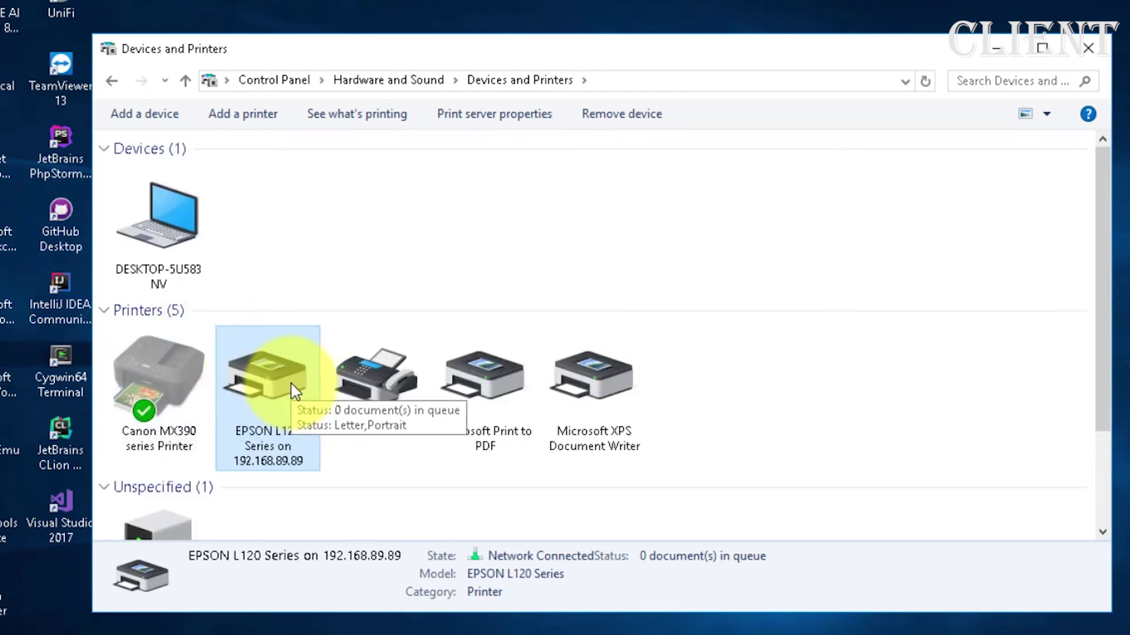
right_click(294, 389)
left_click(374, 465)
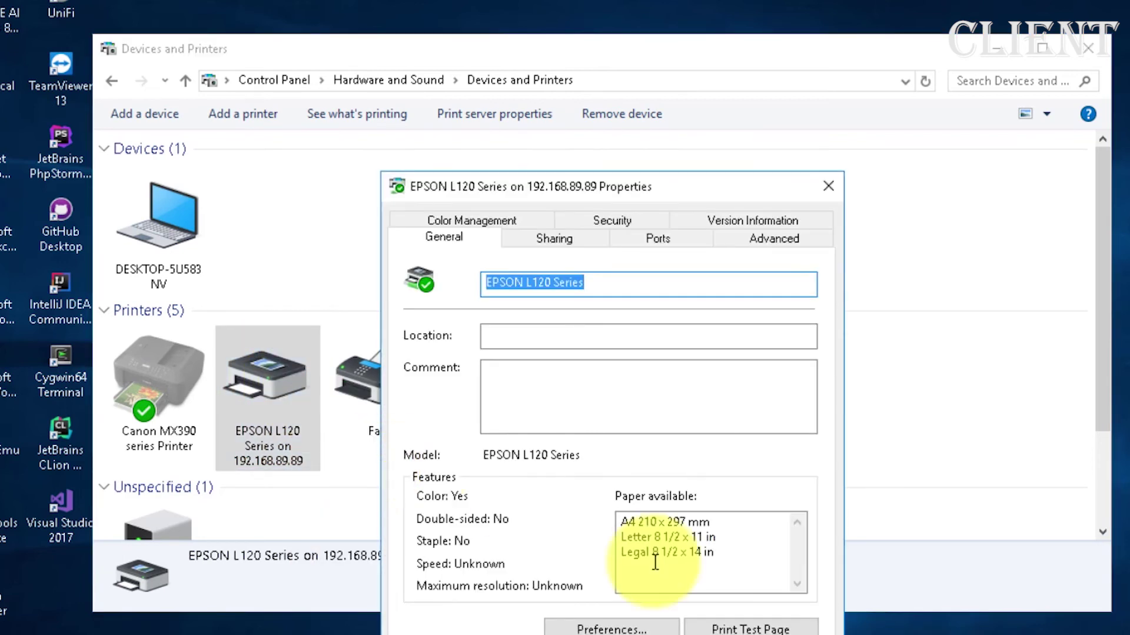
- Print a test page from the EPSON L120's properties, dismissing the Epson notification offer and the closing message
left_click_drag(587, 194, 355, 45)
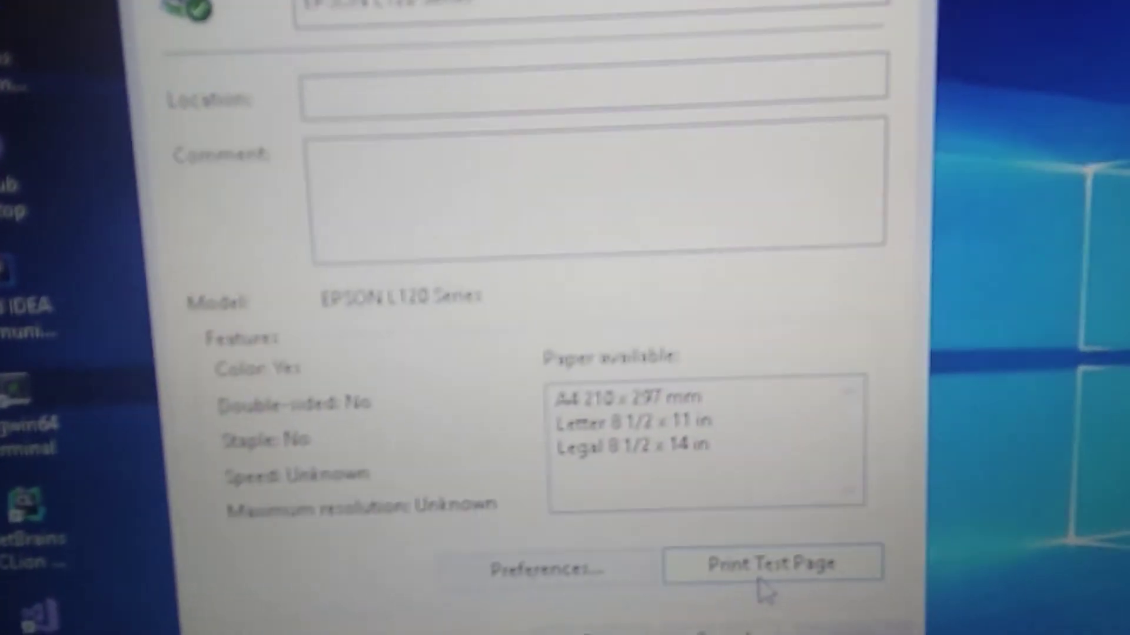
left_click(783, 547)
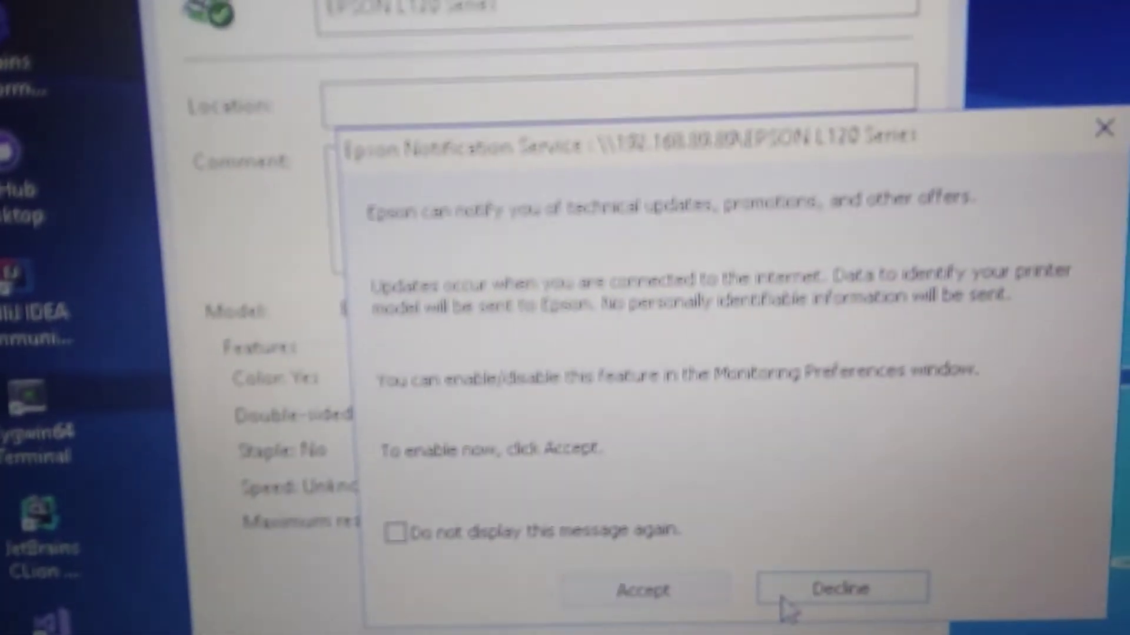
left_click(612, 619)
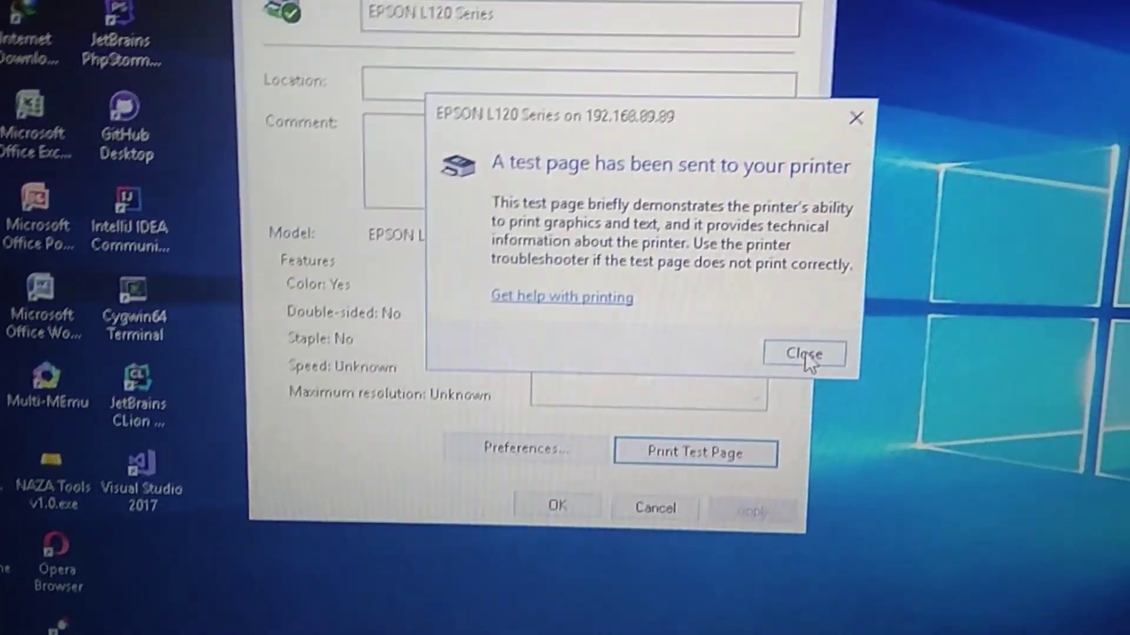
left_click(803, 354)
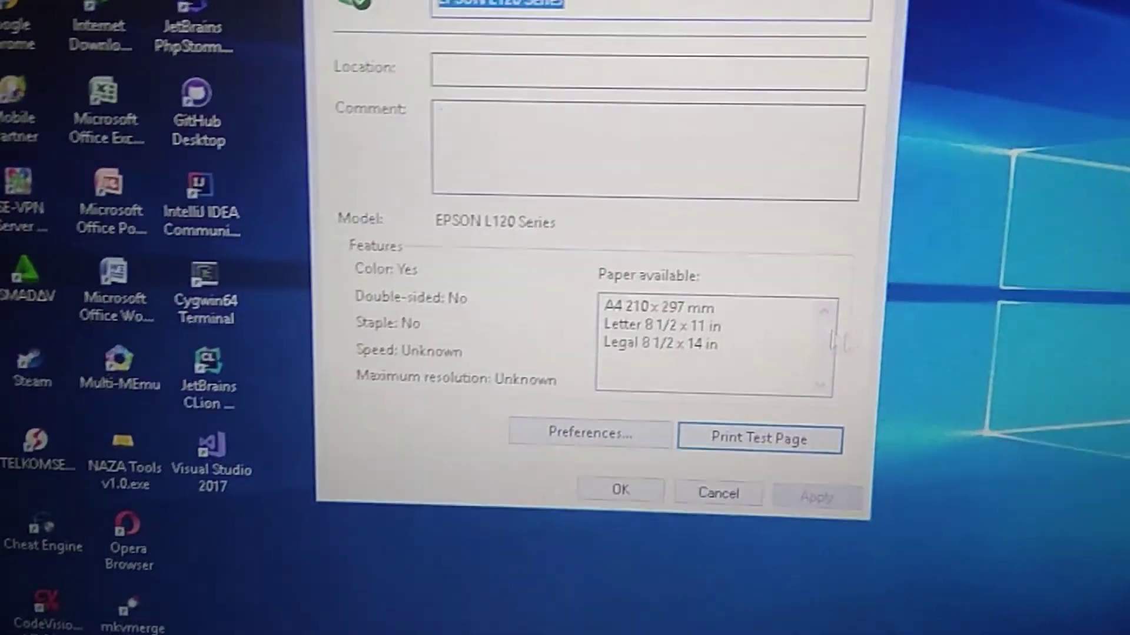